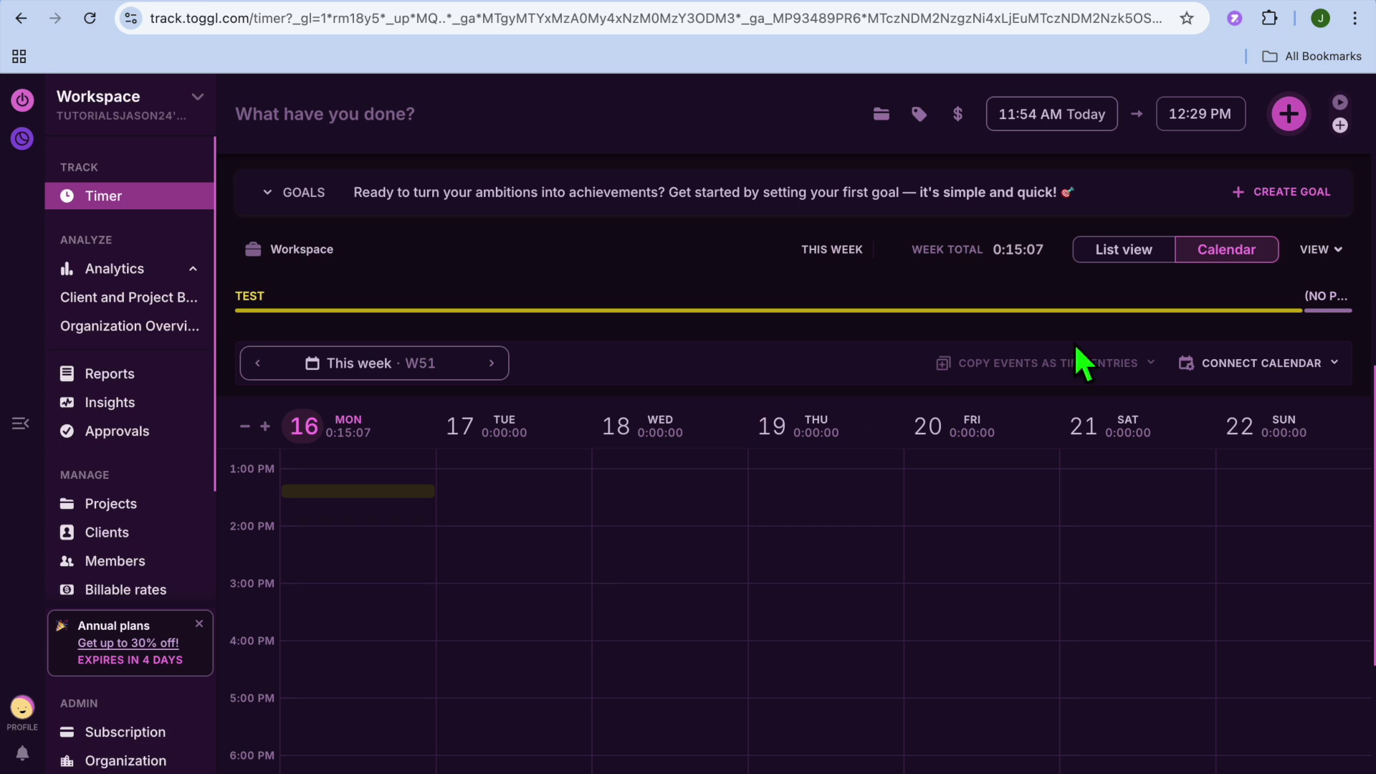
- Add a time entry for today from 11:54 AM to 12:29 PM without a project or description
left_click(1290, 115)
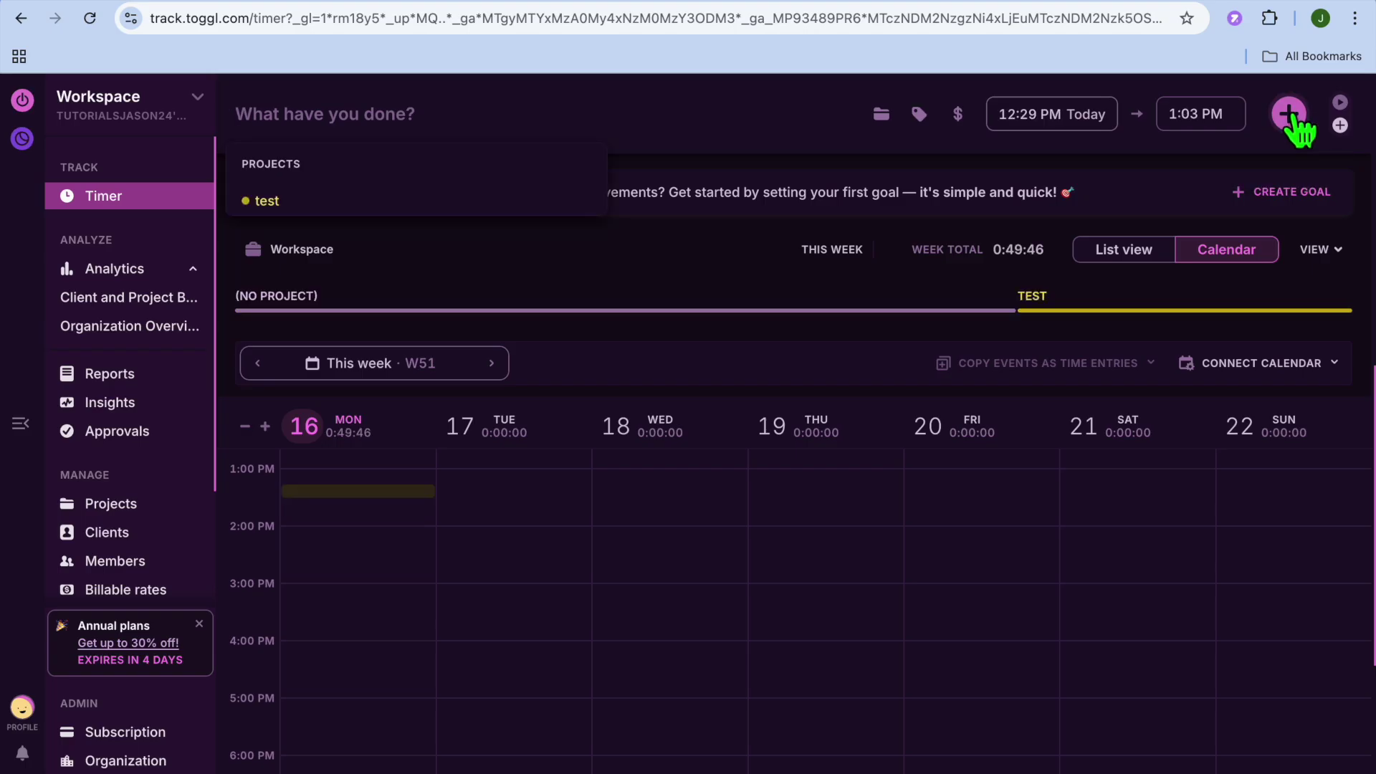
left_click(1272, 192)
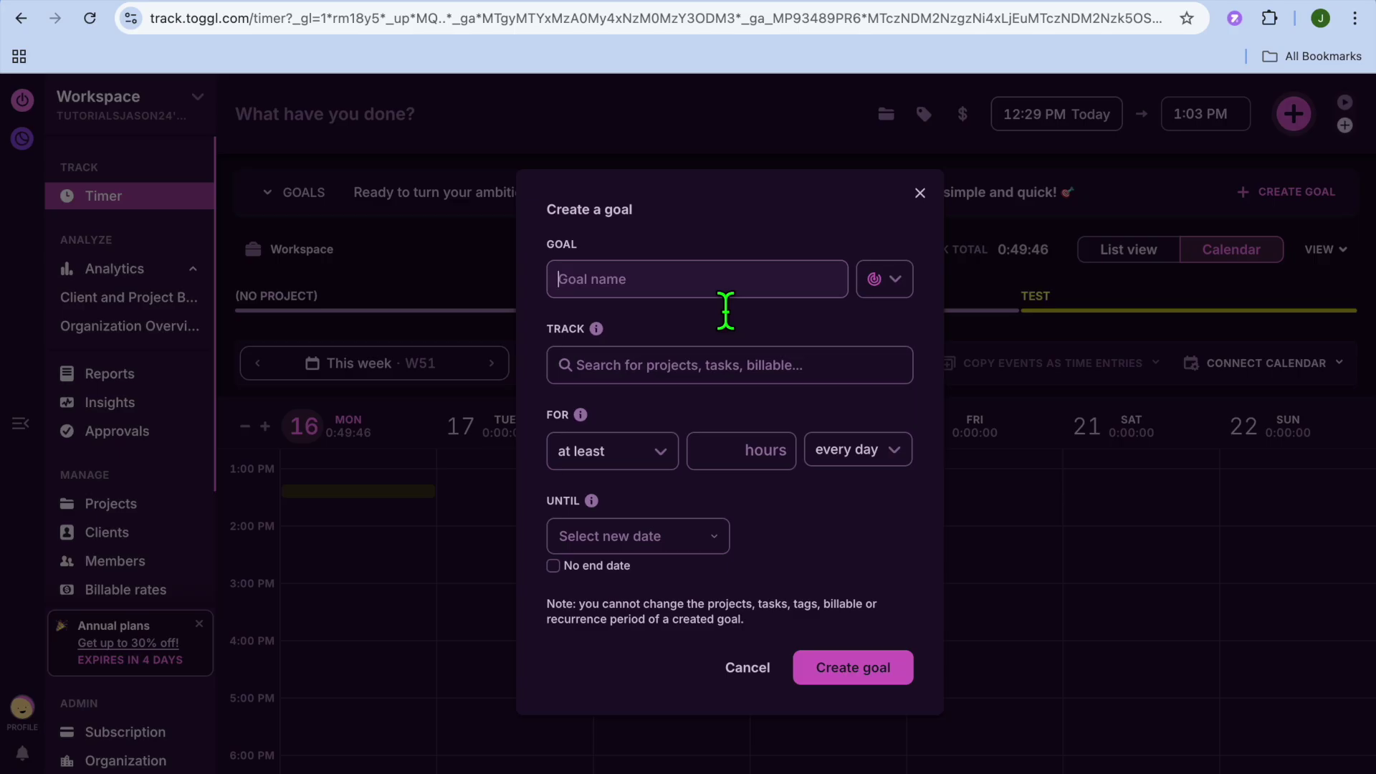
left_click(758, 374)
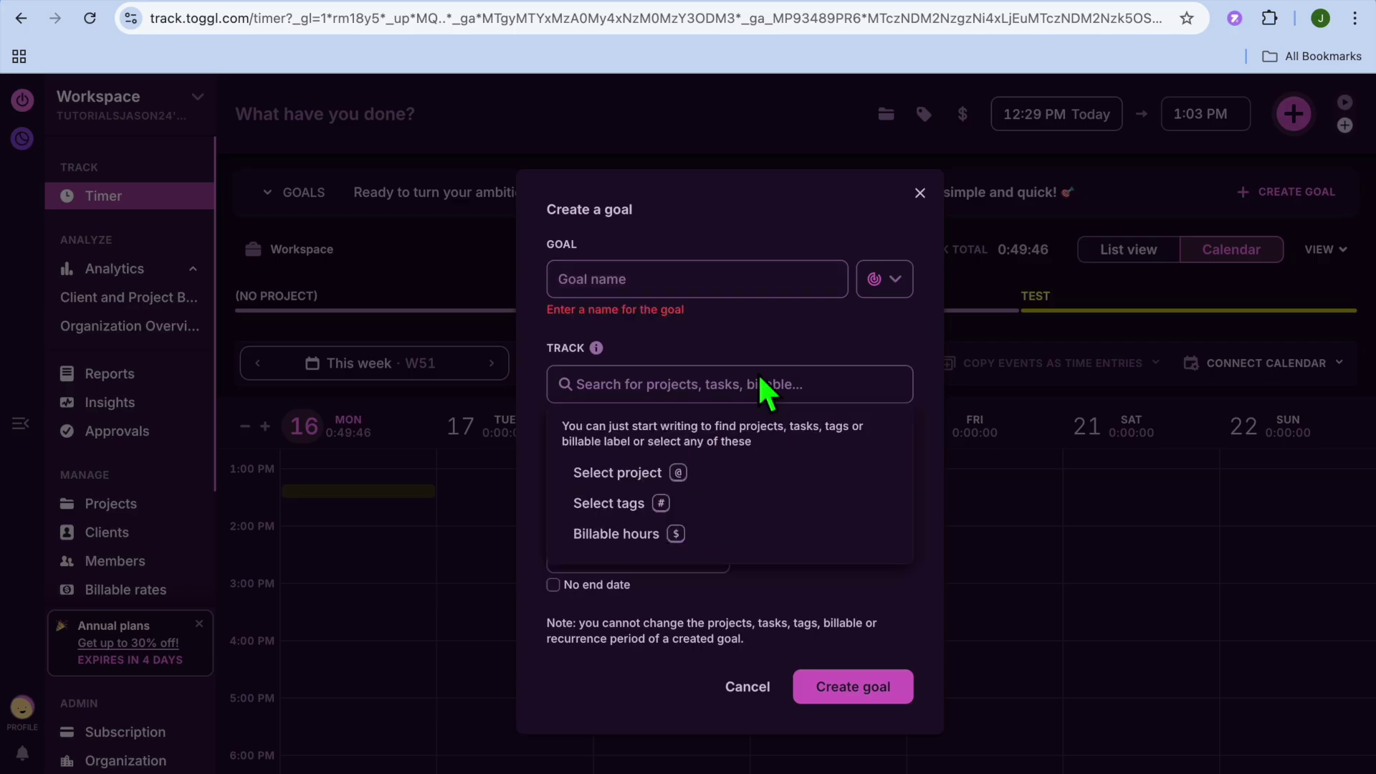
left_click(745, 690)
left_click(745, 689)
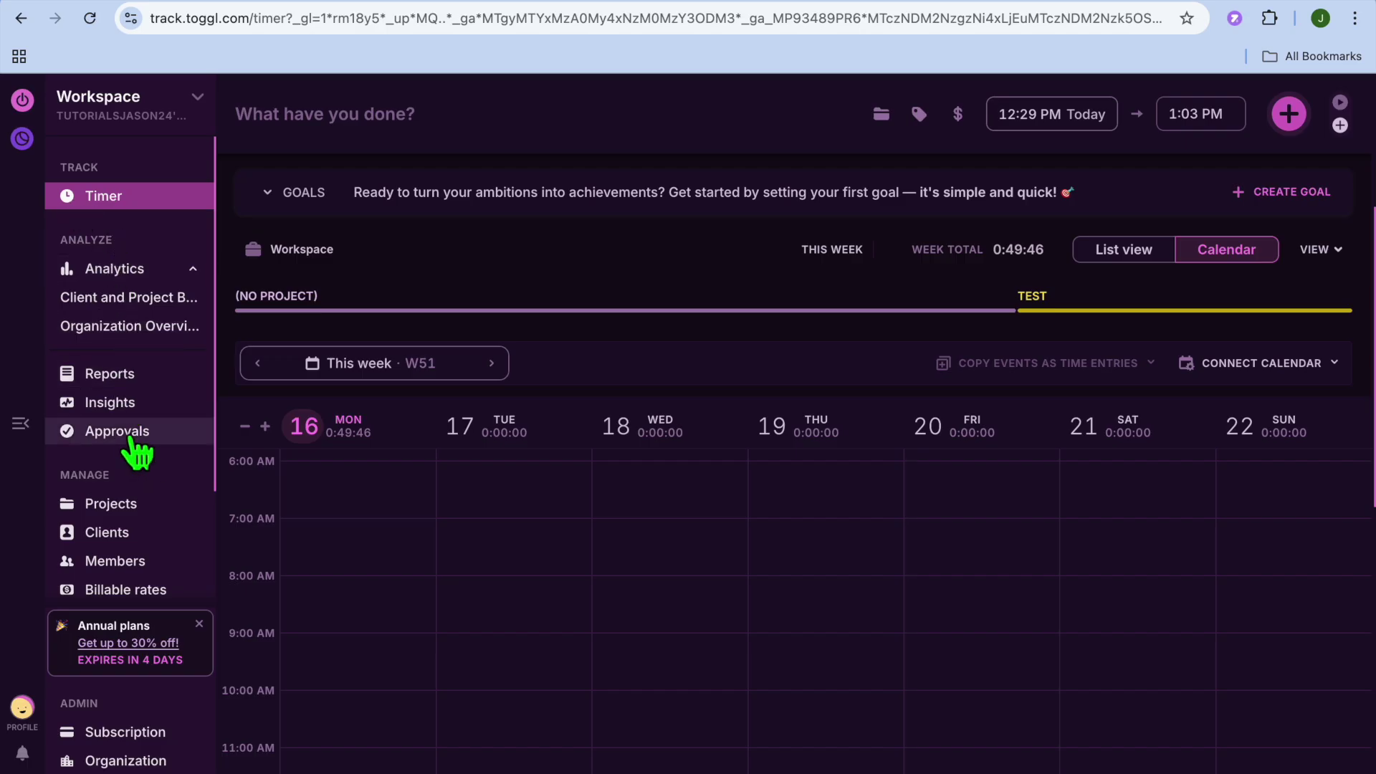
- Review the workspace hourly rate and the member rate and labor cost sections in the billable rates settings
left_click(151, 592)
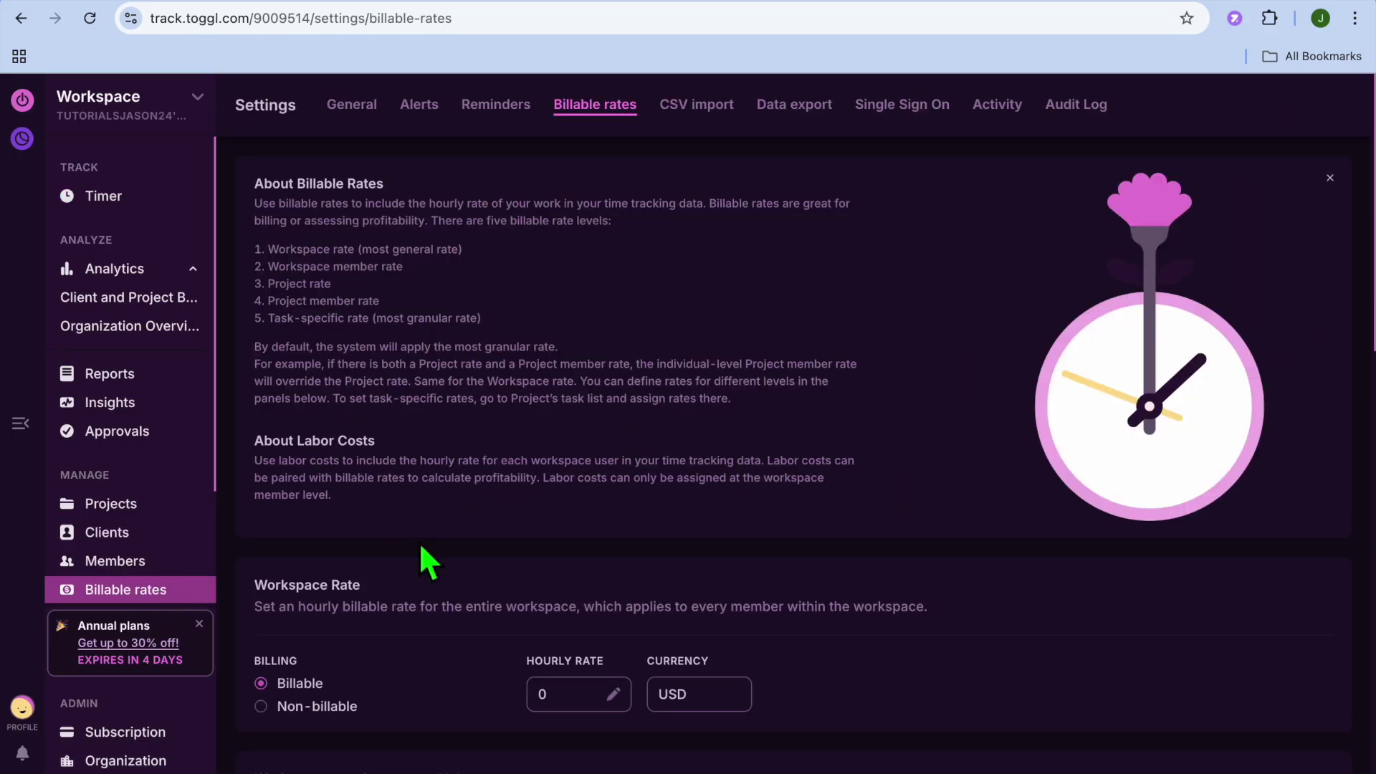
scroll(420, 546, "down", 3)
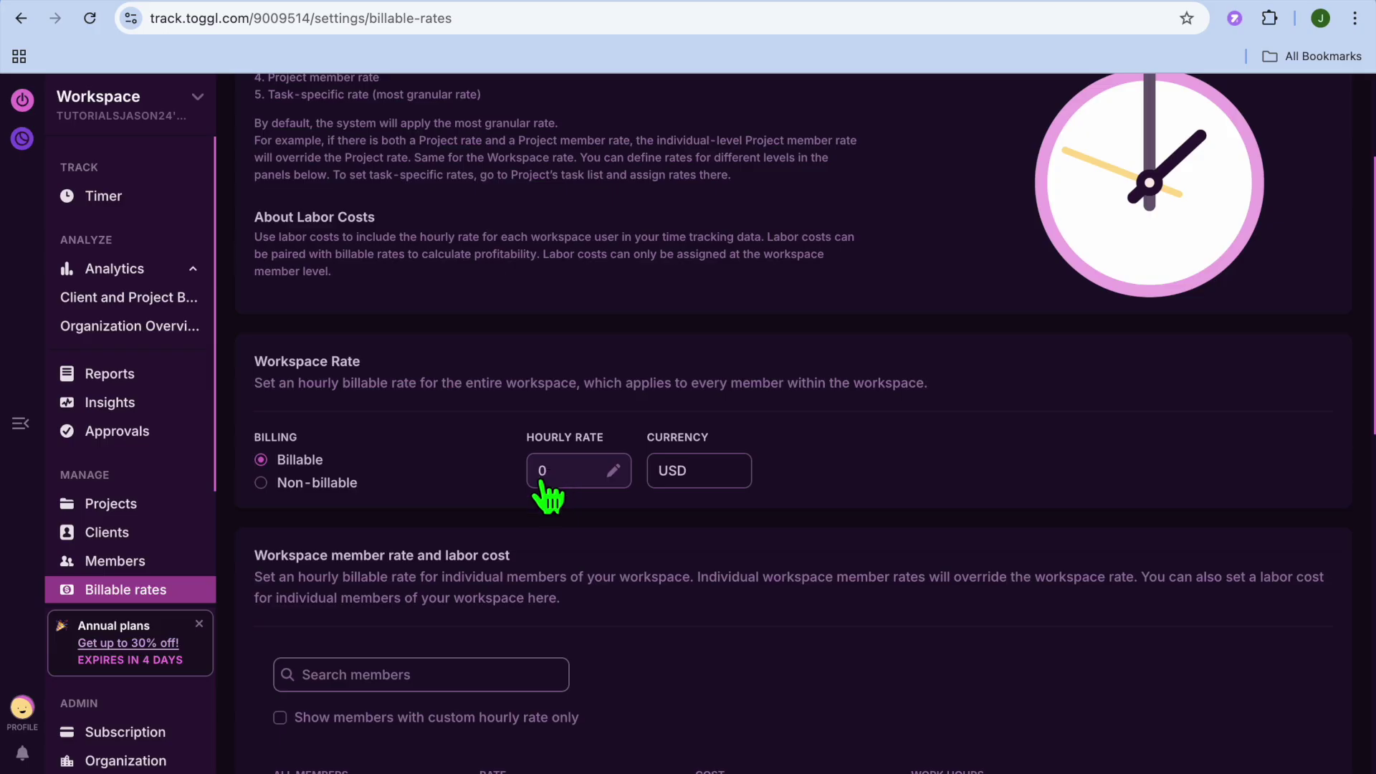
scroll(523, 560, "down", 5)
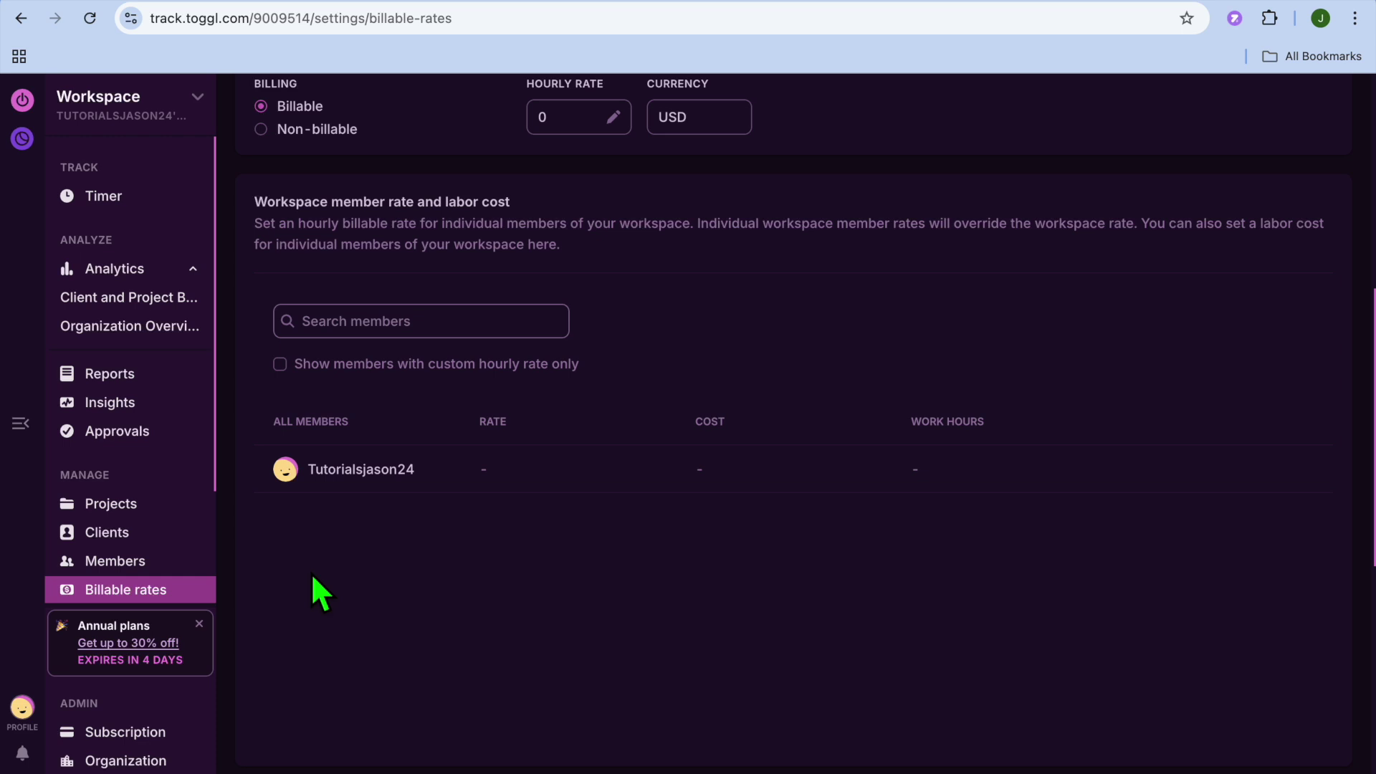
scroll(201, 547, "up", 3)
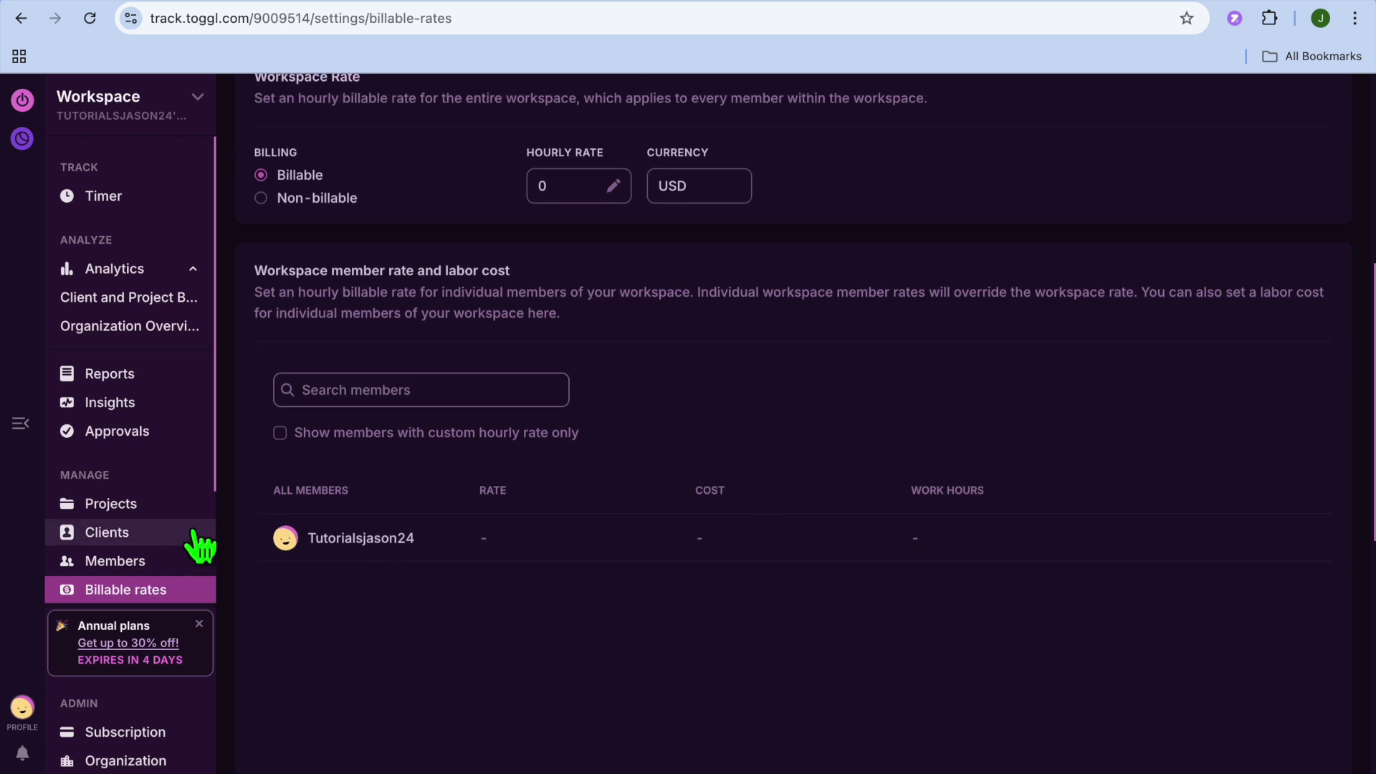
- Create a new private project named youtube
left_click(147, 510)
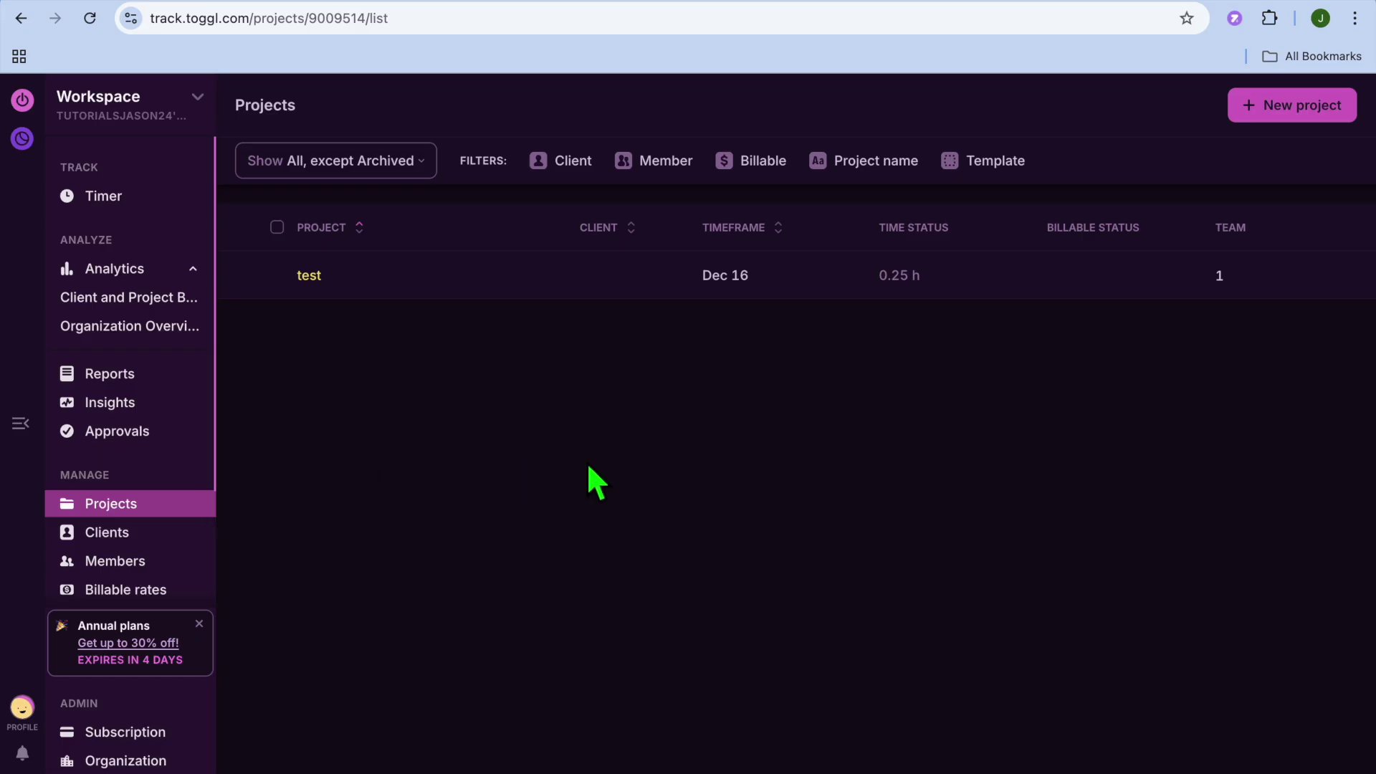
left_click(1318, 115)
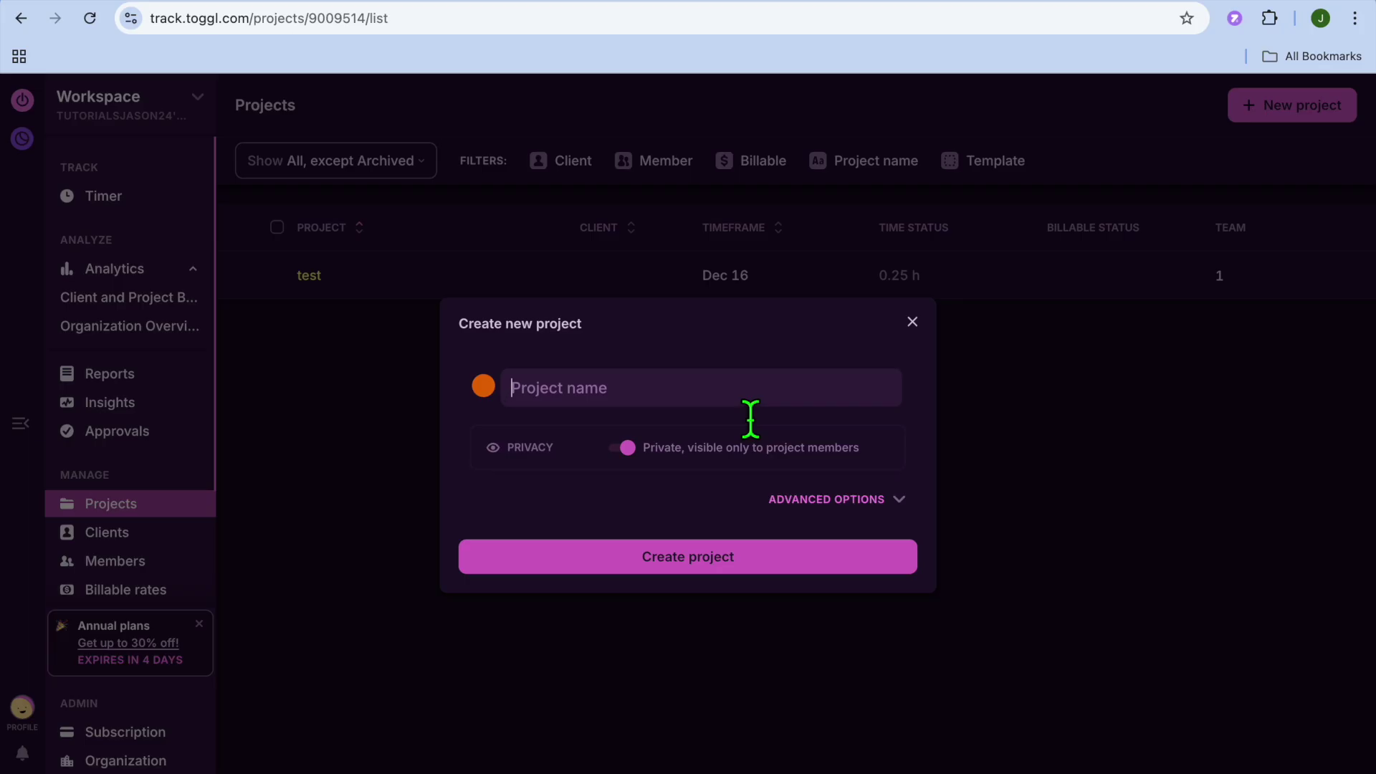
type("youtube")
left_click(788, 564)
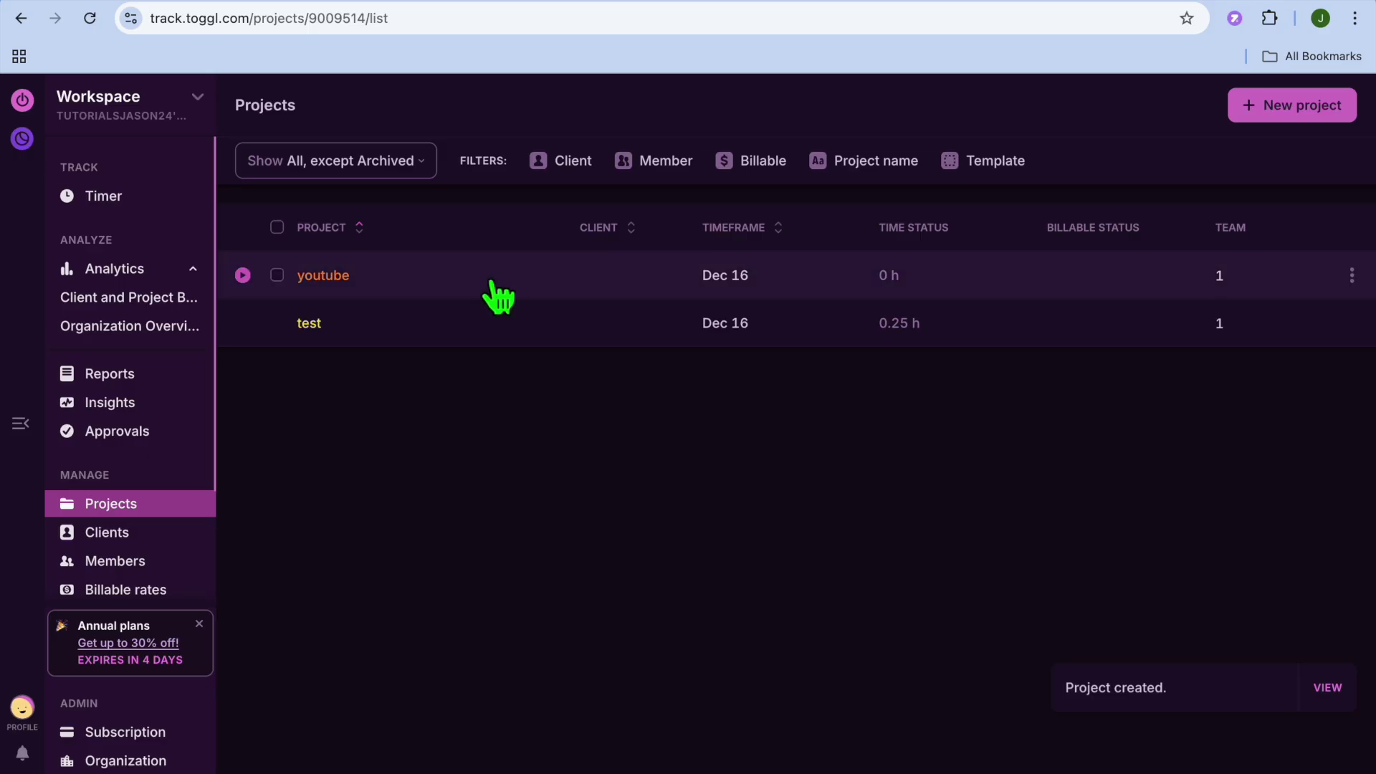
- Look over the youtube project's dashboard, including its time tracking forecast and total hours
left_click(439, 281)
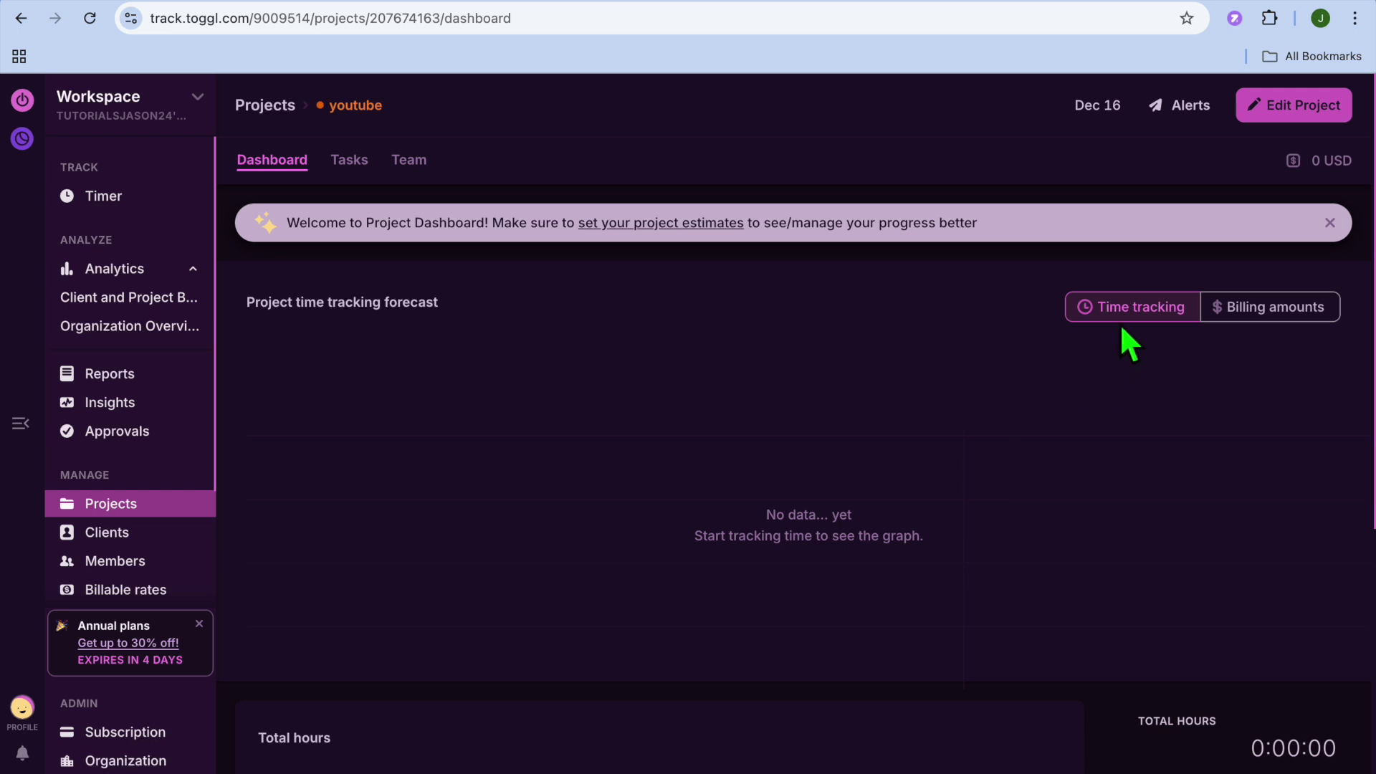
scroll(1123, 544, "down", 6)
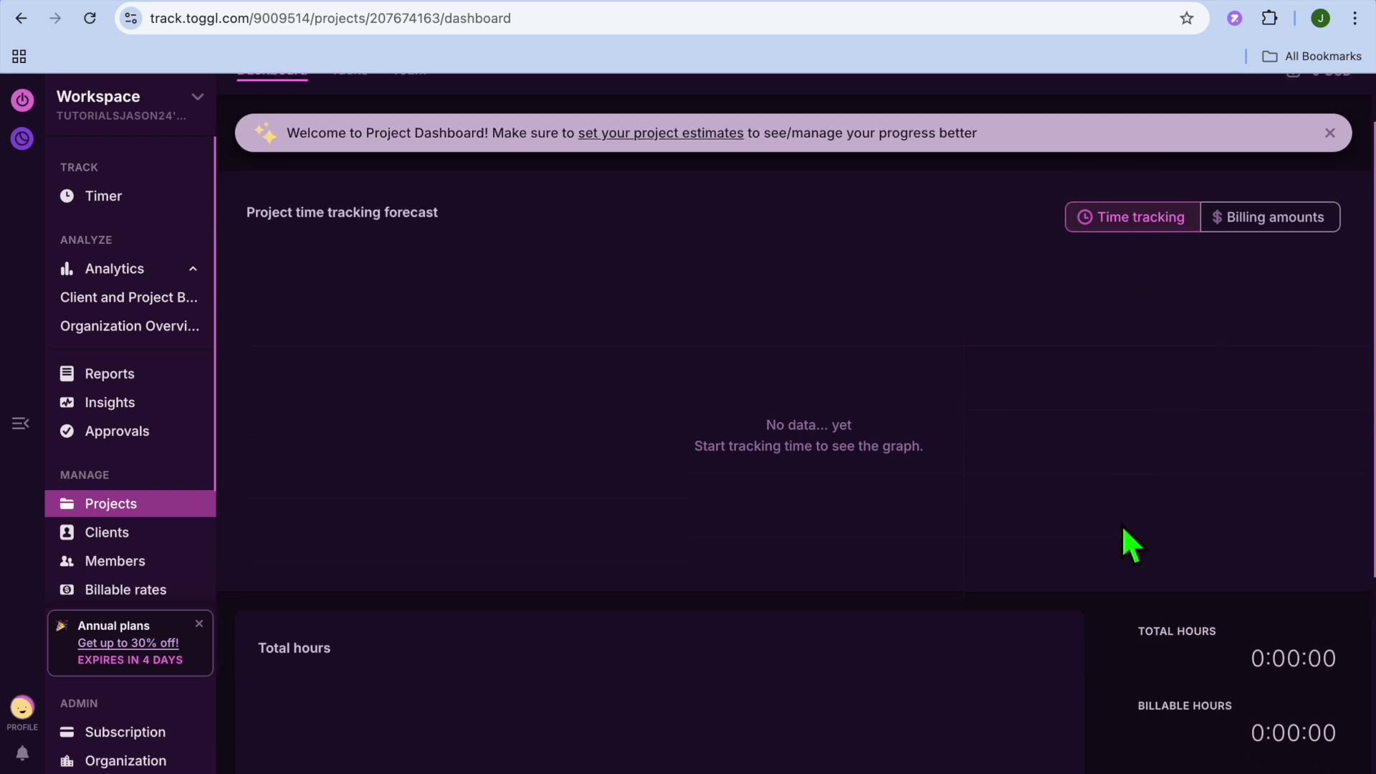
scroll(1123, 531, "up", 6)
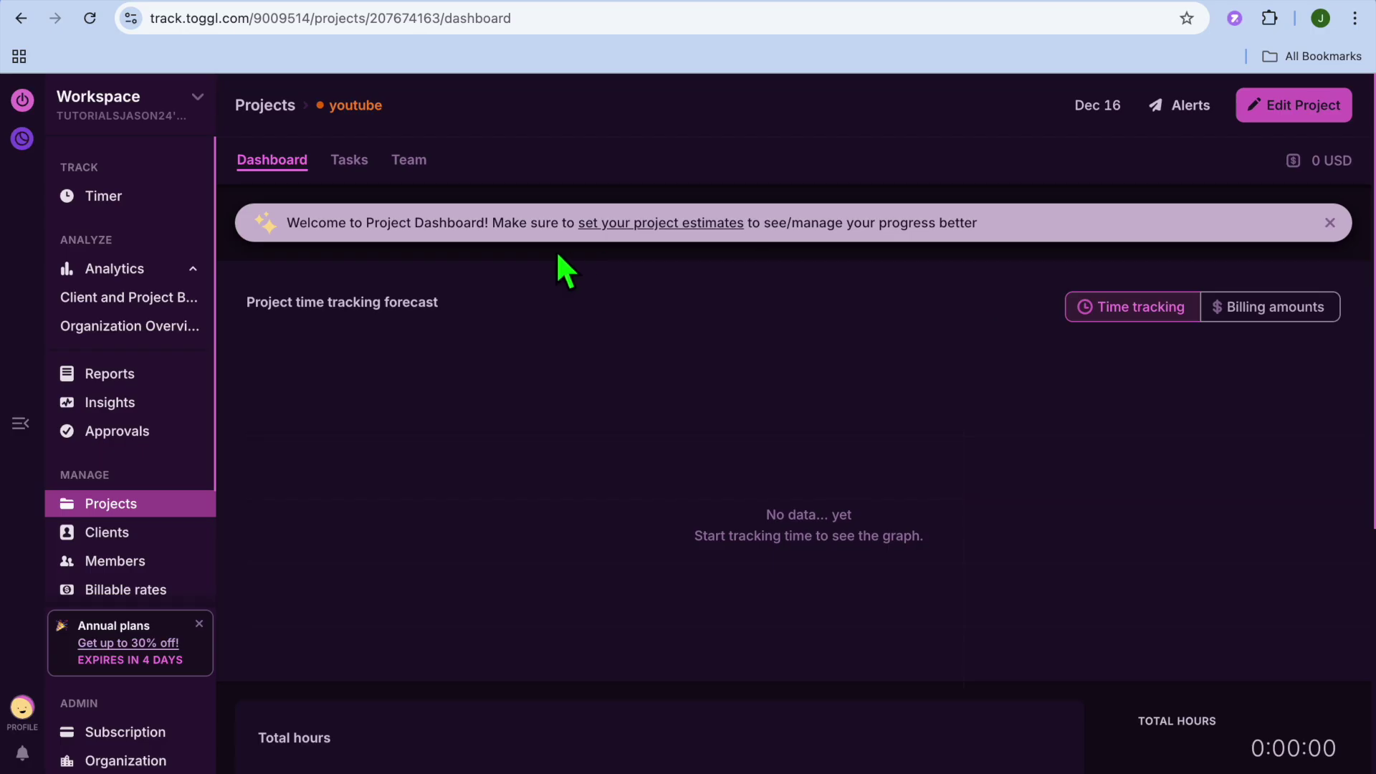
- Add a time entry from 2:30 PM to 2:45 PM on Monday 16 in the timer calendar, assigned to the youtube project
left_click(117, 197)
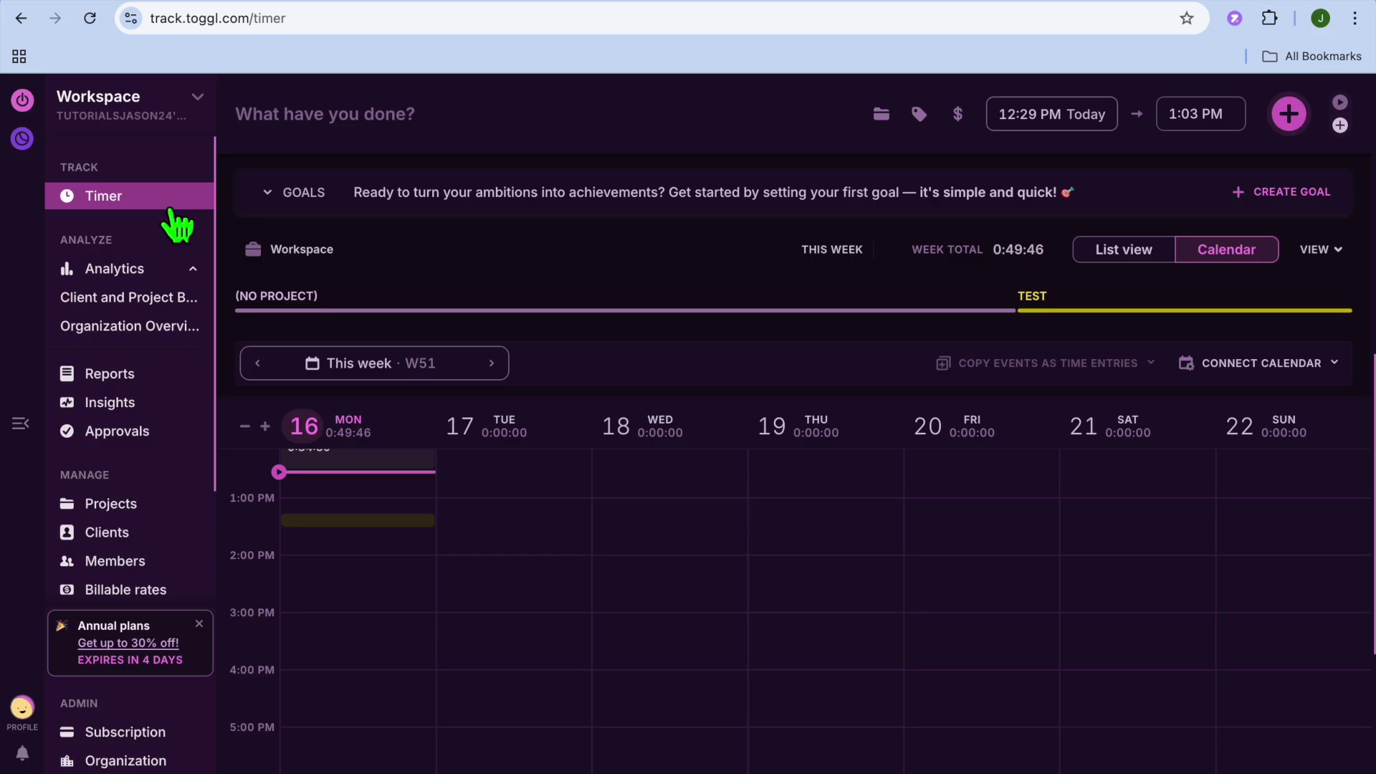
scroll(397, 527, "down", 3)
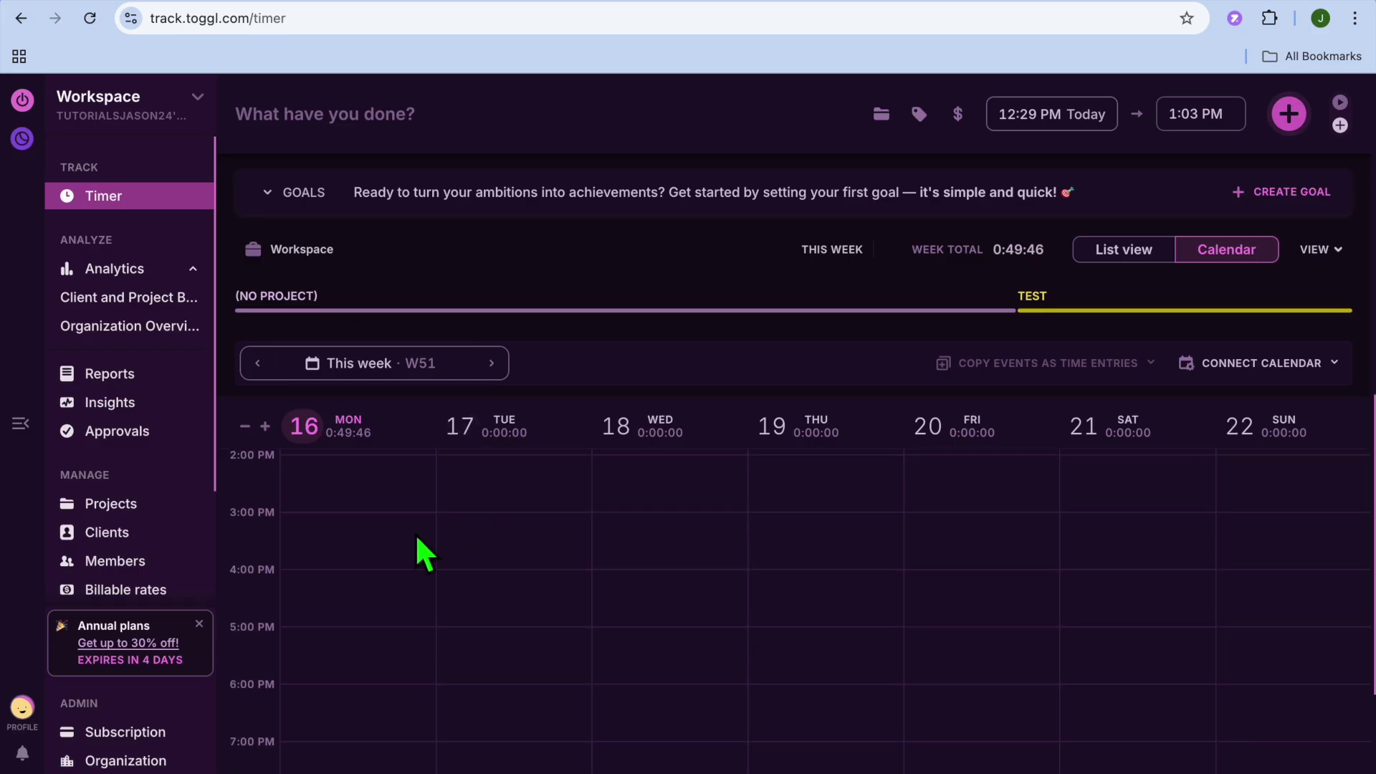
left_click(352, 500)
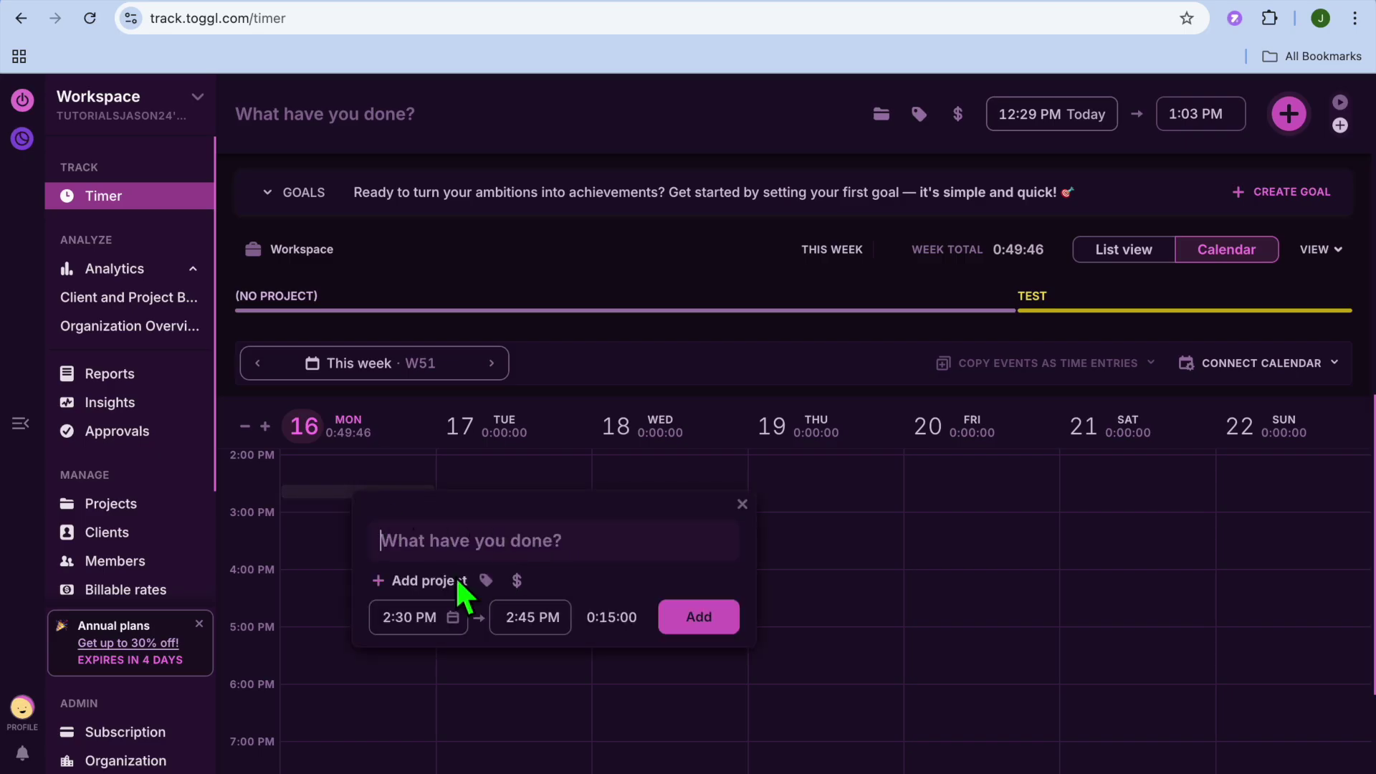
left_click(455, 604)
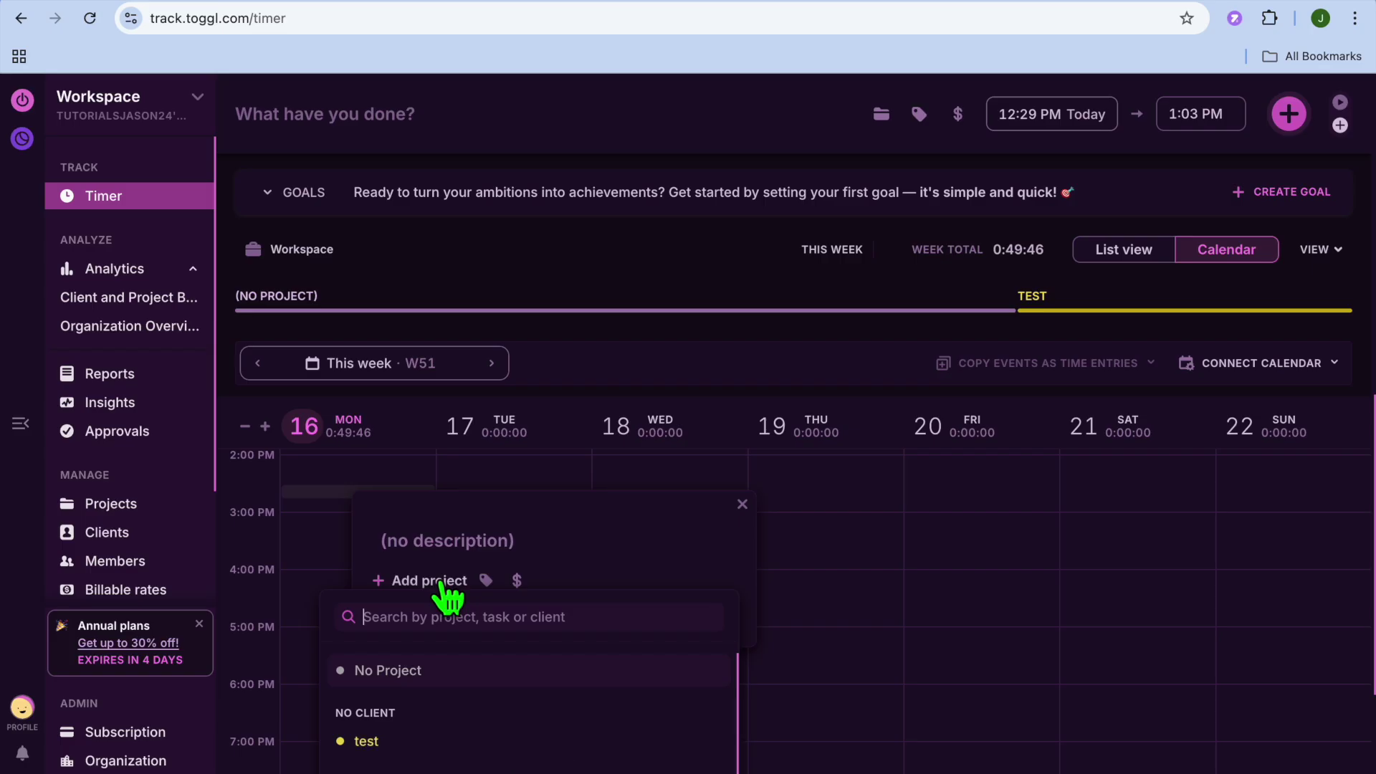
left_click(459, 761)
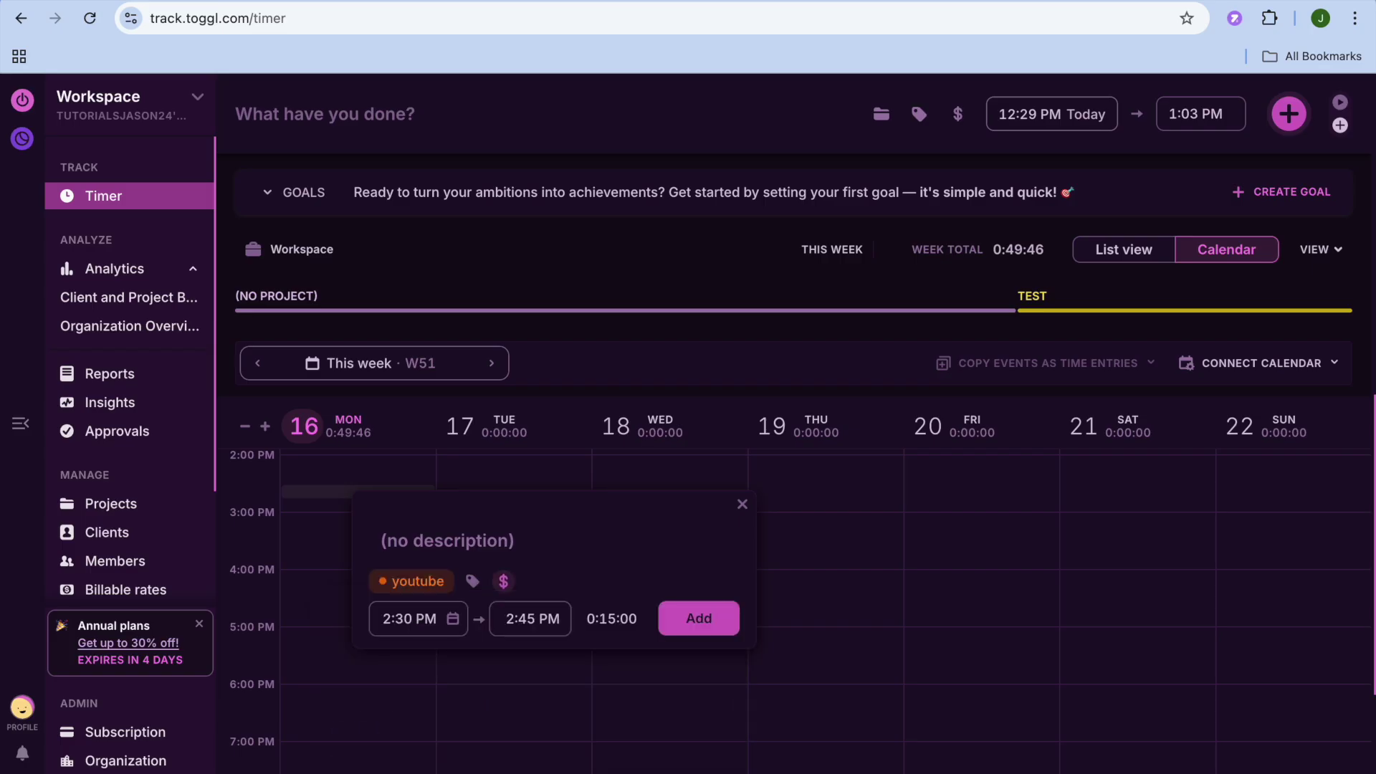
left_click(699, 618)
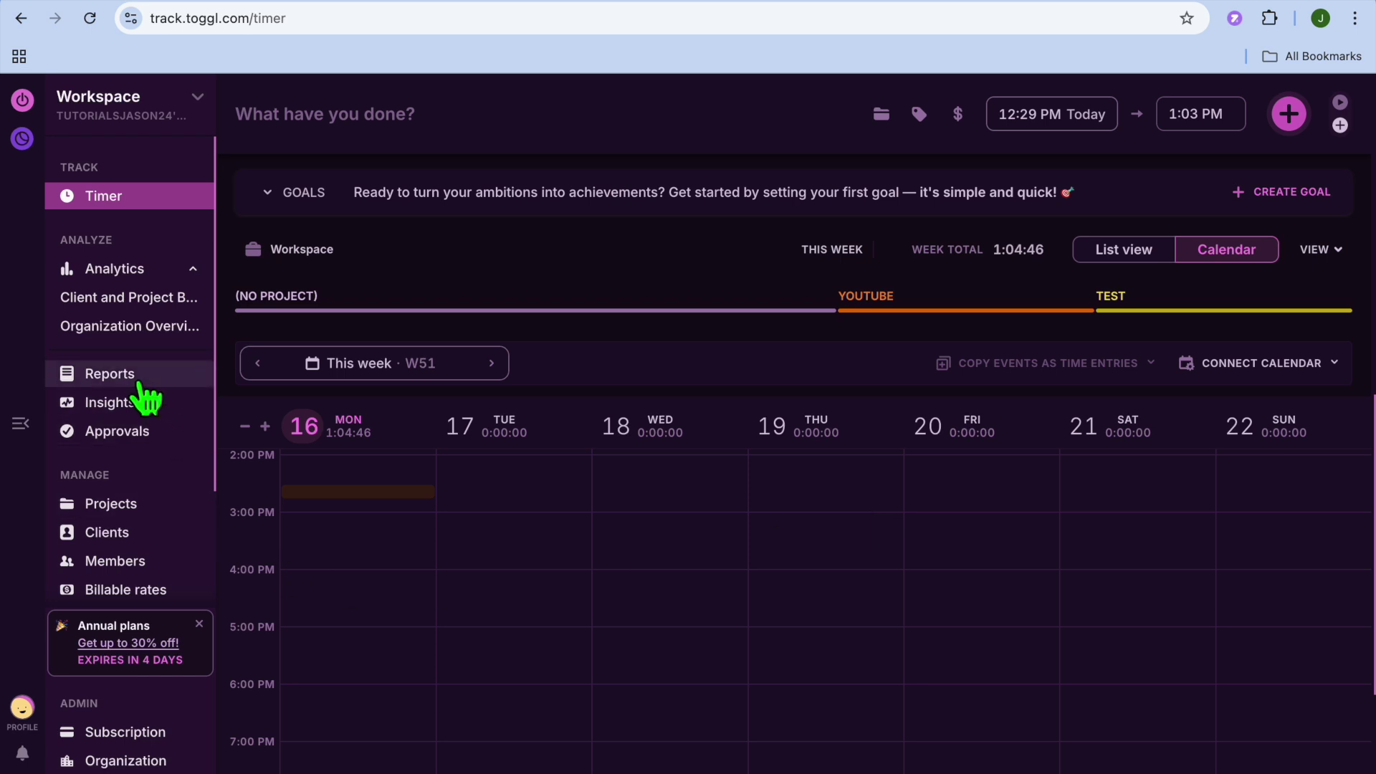
- Review this week's summary report with its time breakdown by project
left_click(115, 373)
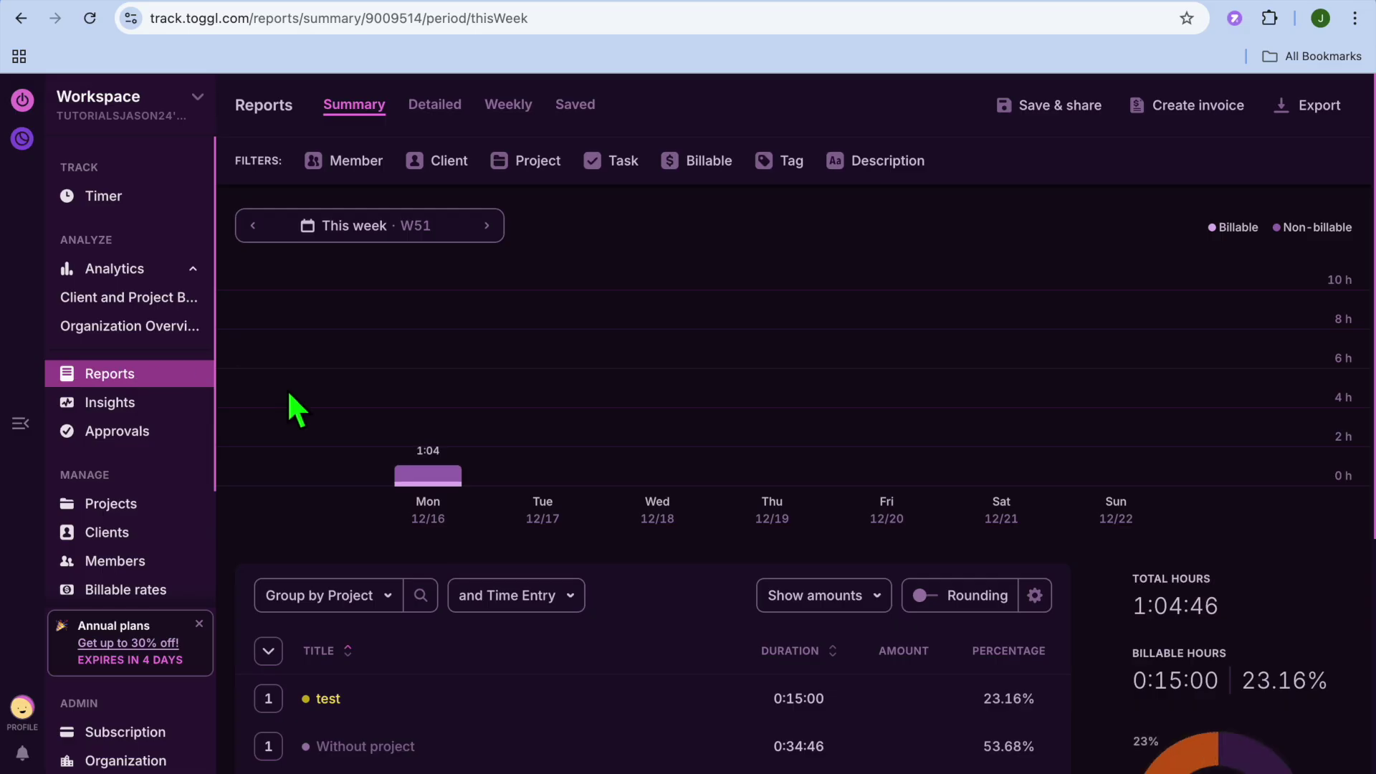
scroll(488, 655, "down", 3)
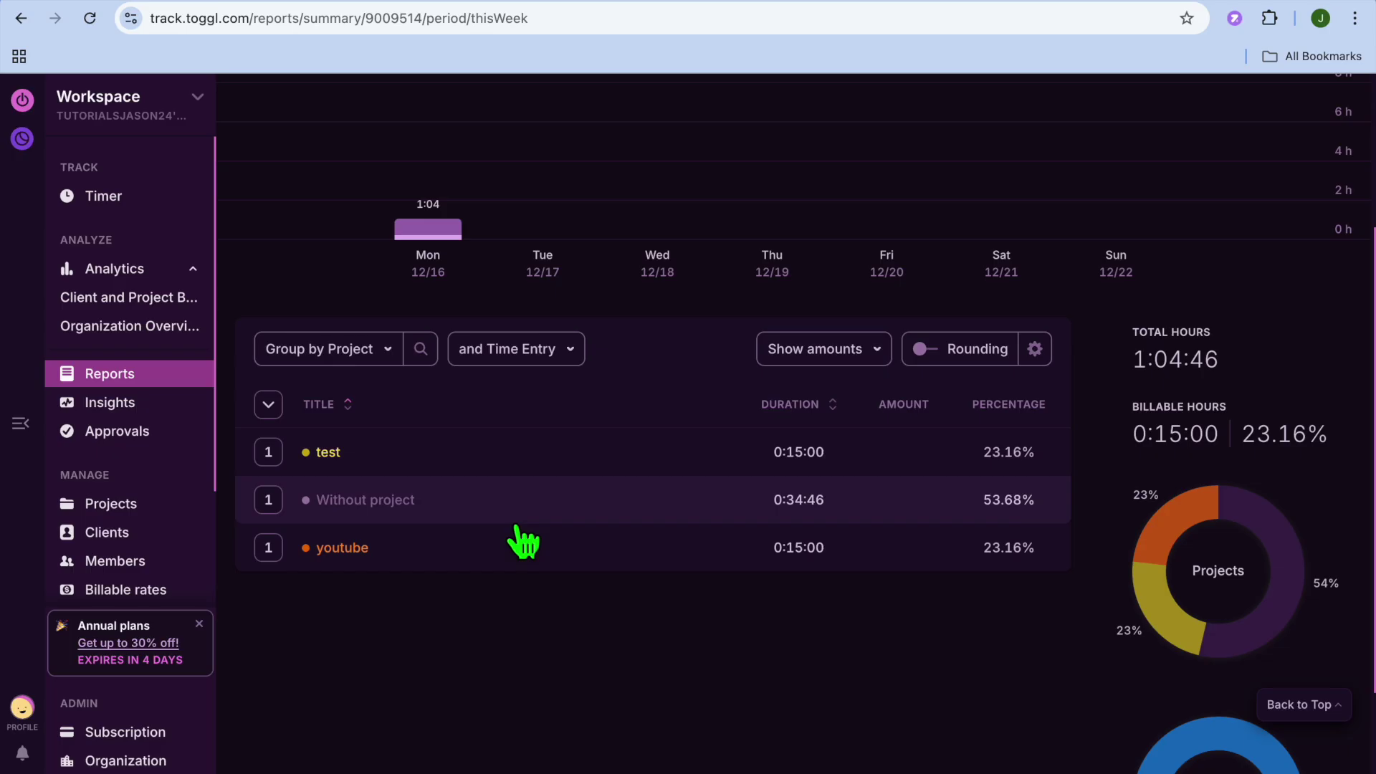
scroll(516, 534, "up", 3)
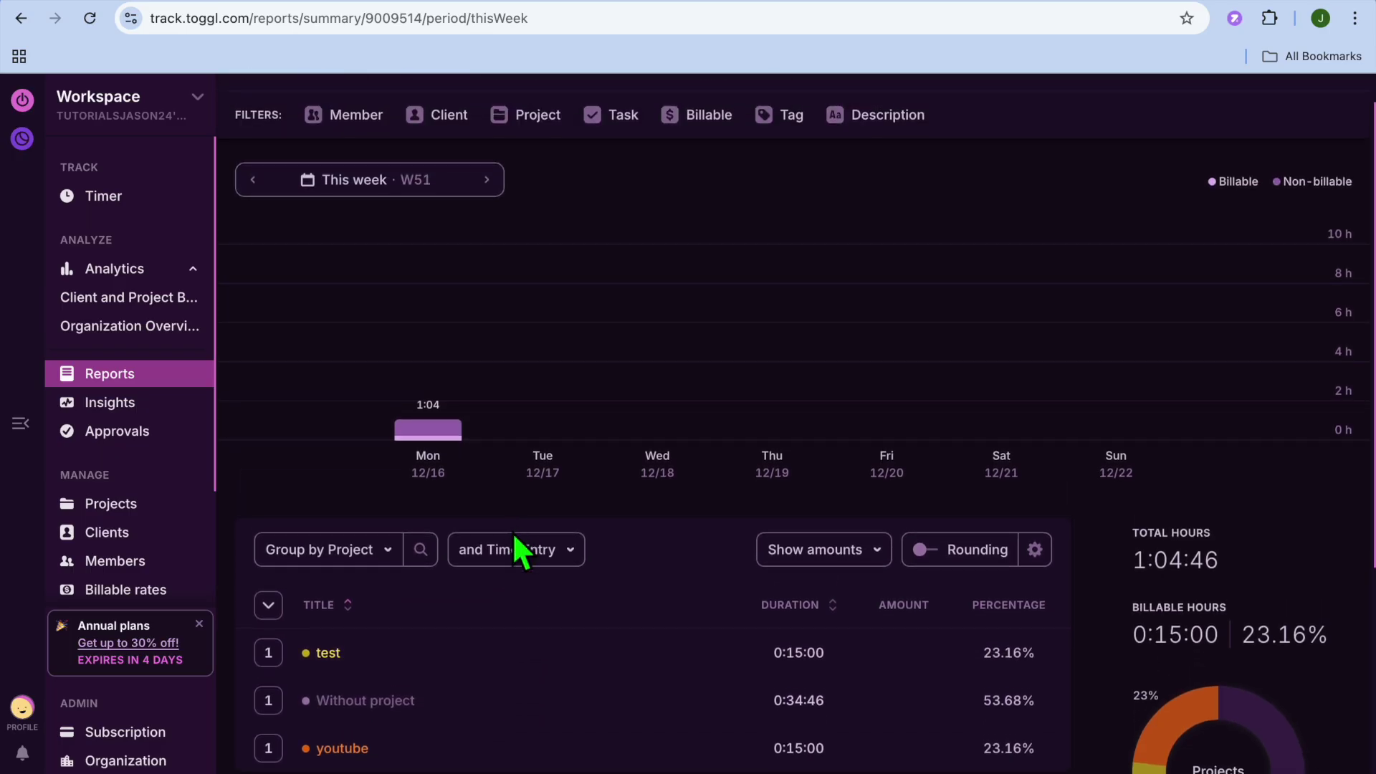
- Create an invoice from the test project's detailed report and set its invoice ID to 123
left_click(437, 655)
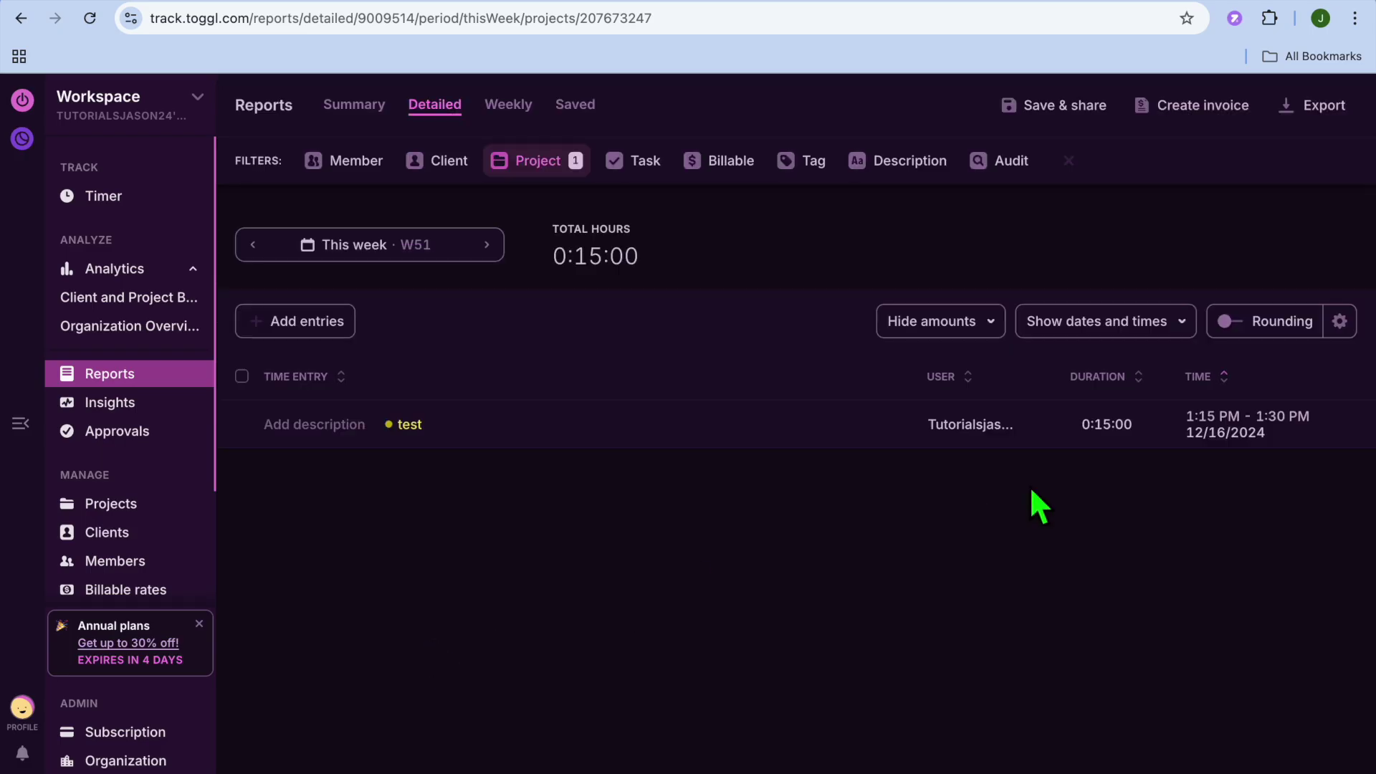
left_click(1176, 114)
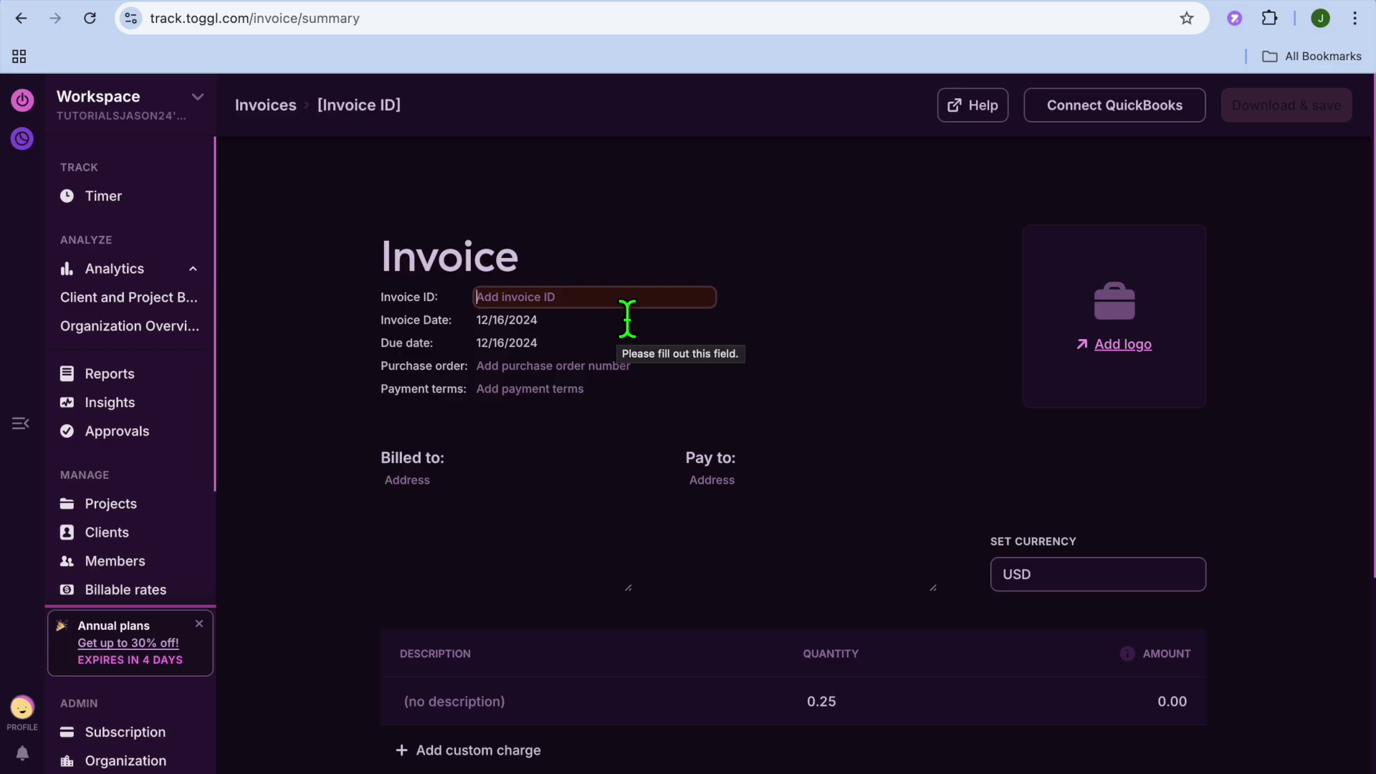
type("123")
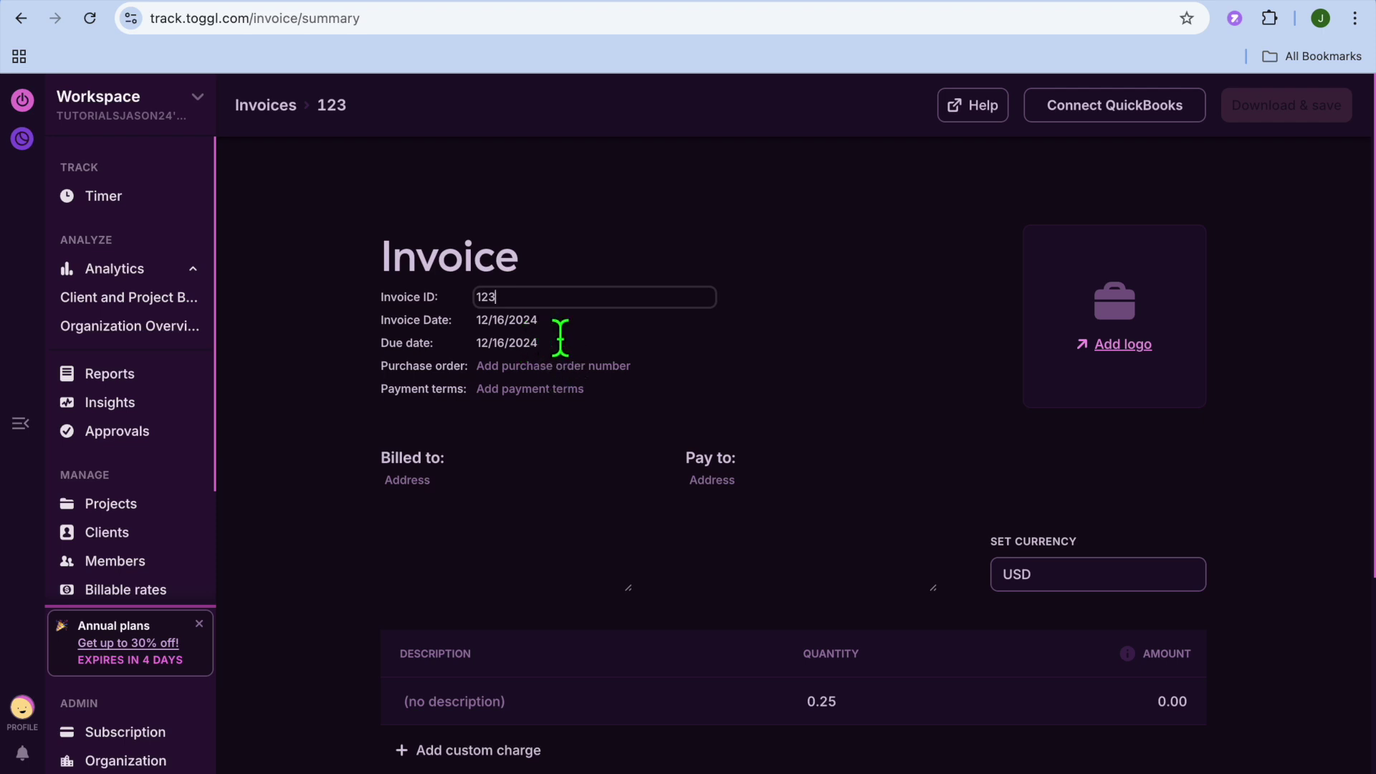
- Examine the invoice's due date, purchase order and payment terms fields and the Billed to and Pay to address fields
left_click(555, 349)
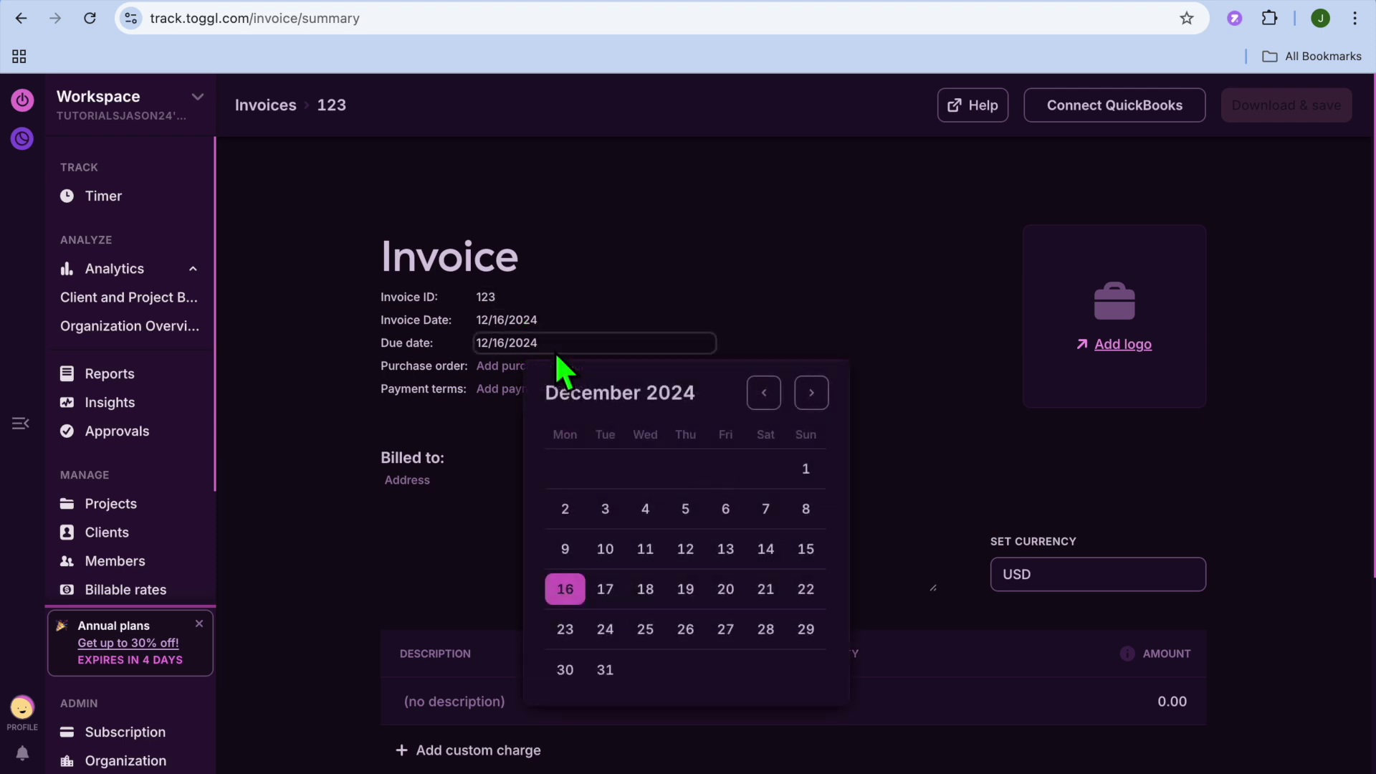
left_click(465, 316)
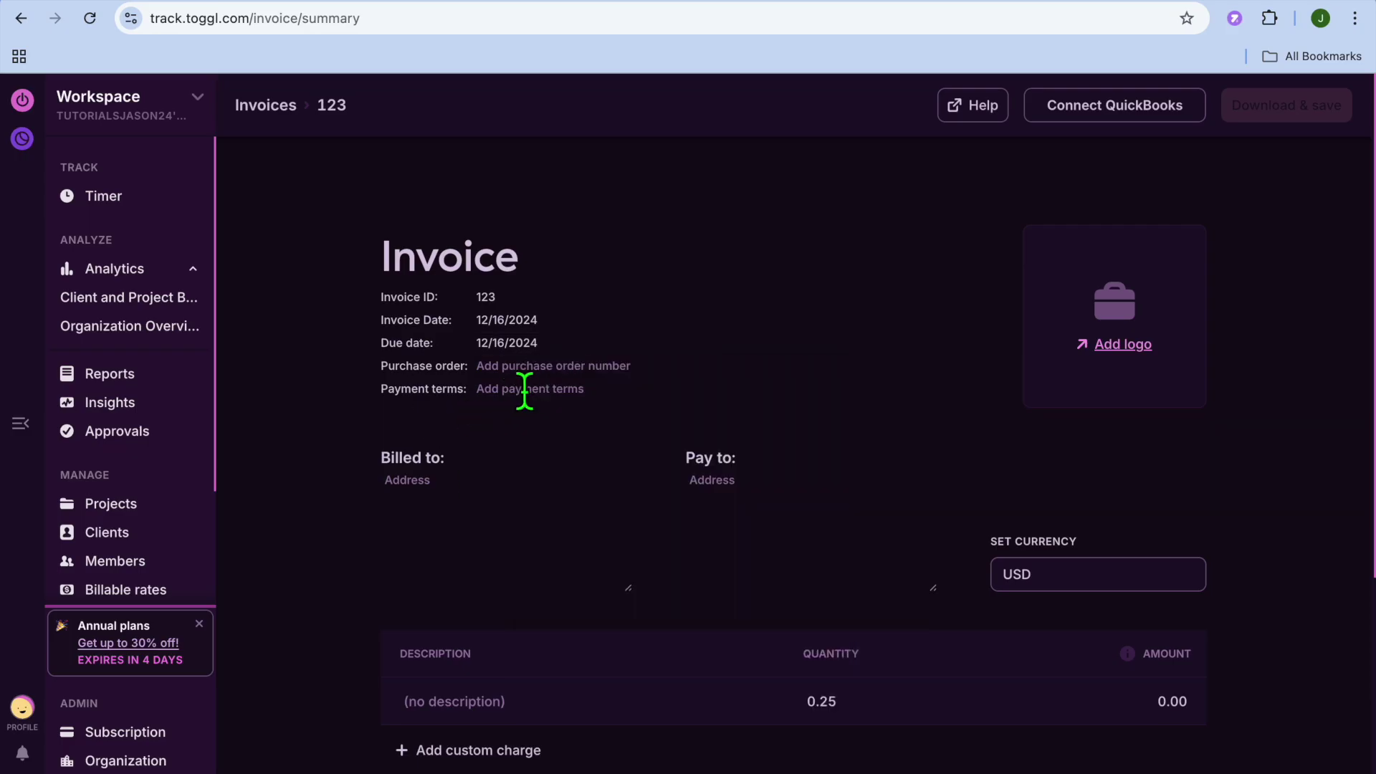
left_click(531, 369)
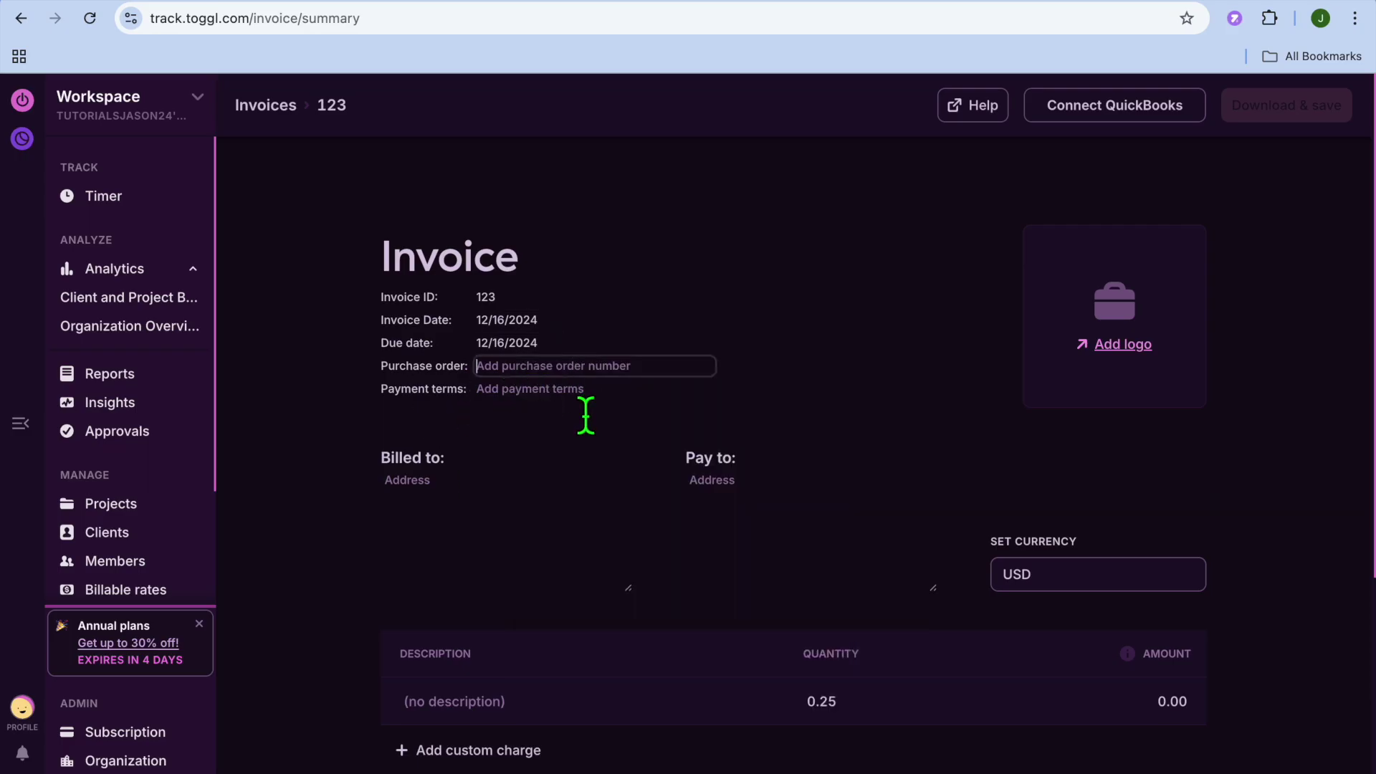
key("Tab")
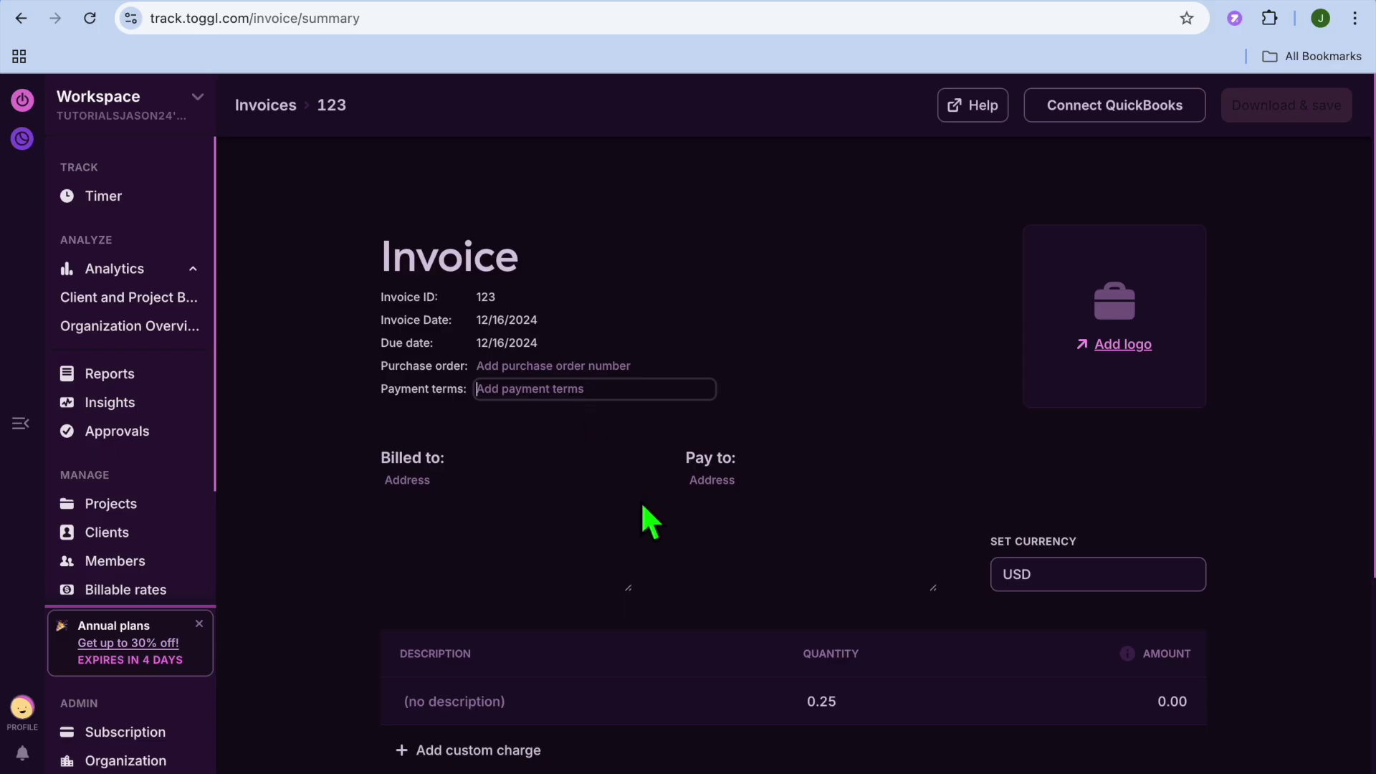
scroll(534, 529, "down", 3)
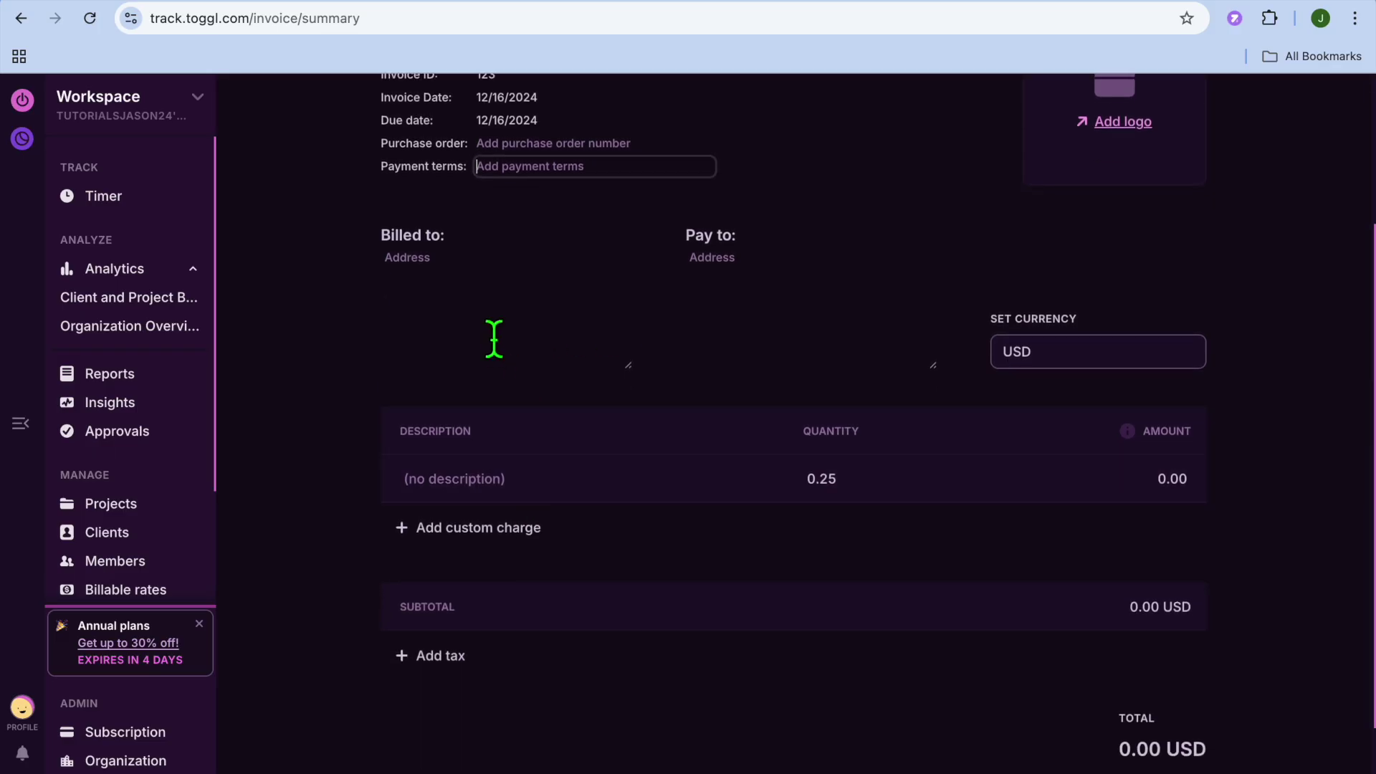
left_click(467, 292)
left_click(733, 296)
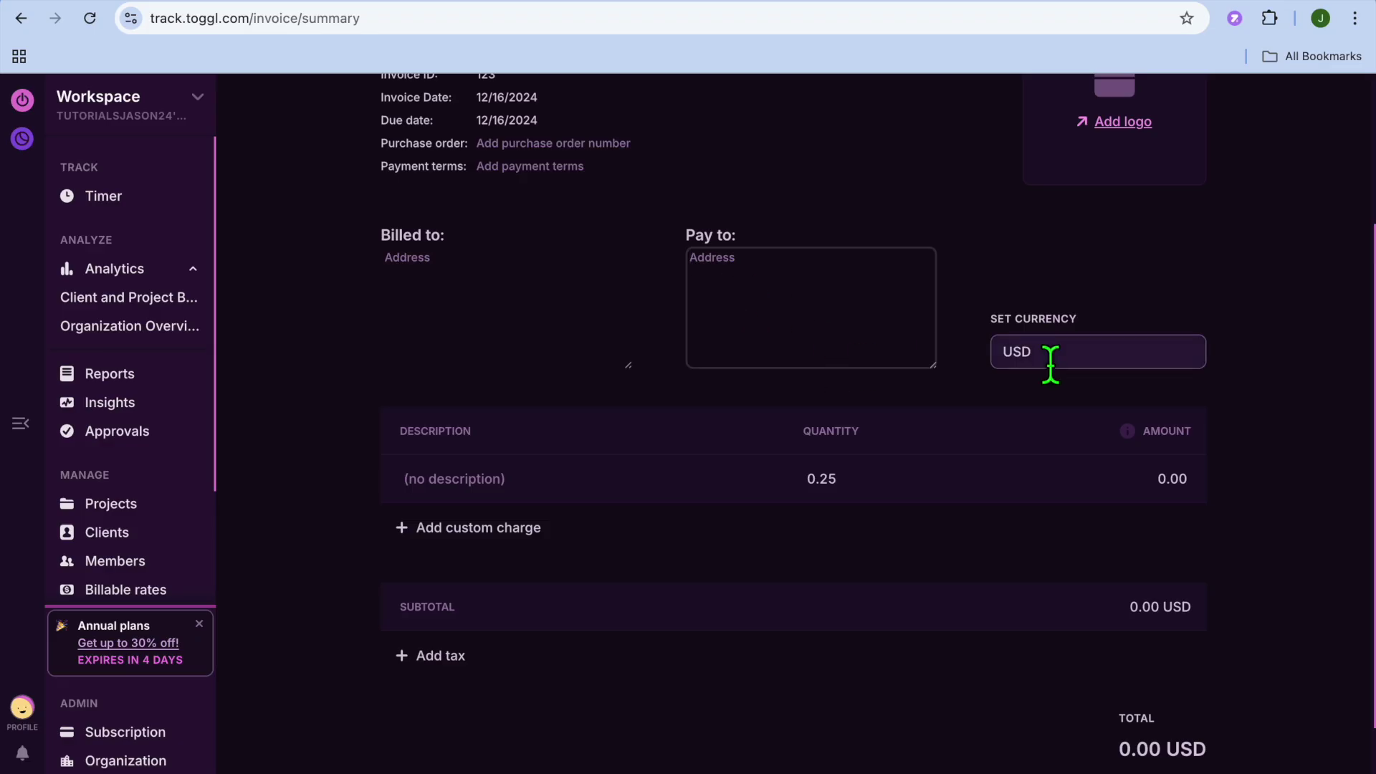
- Set the invoice line item's amount to 100 USD, and download and save the invoice
scroll(1051, 364, "down", 2)
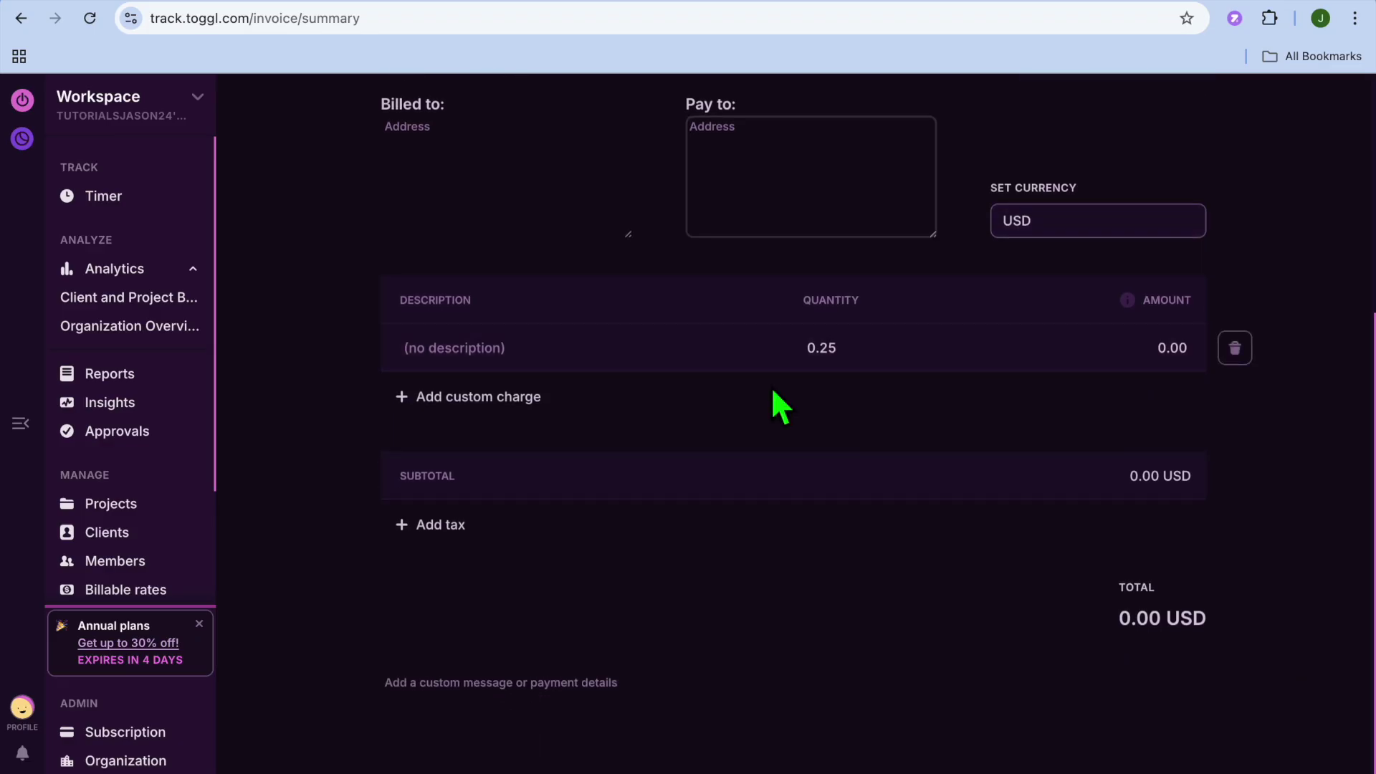
left_click(492, 365)
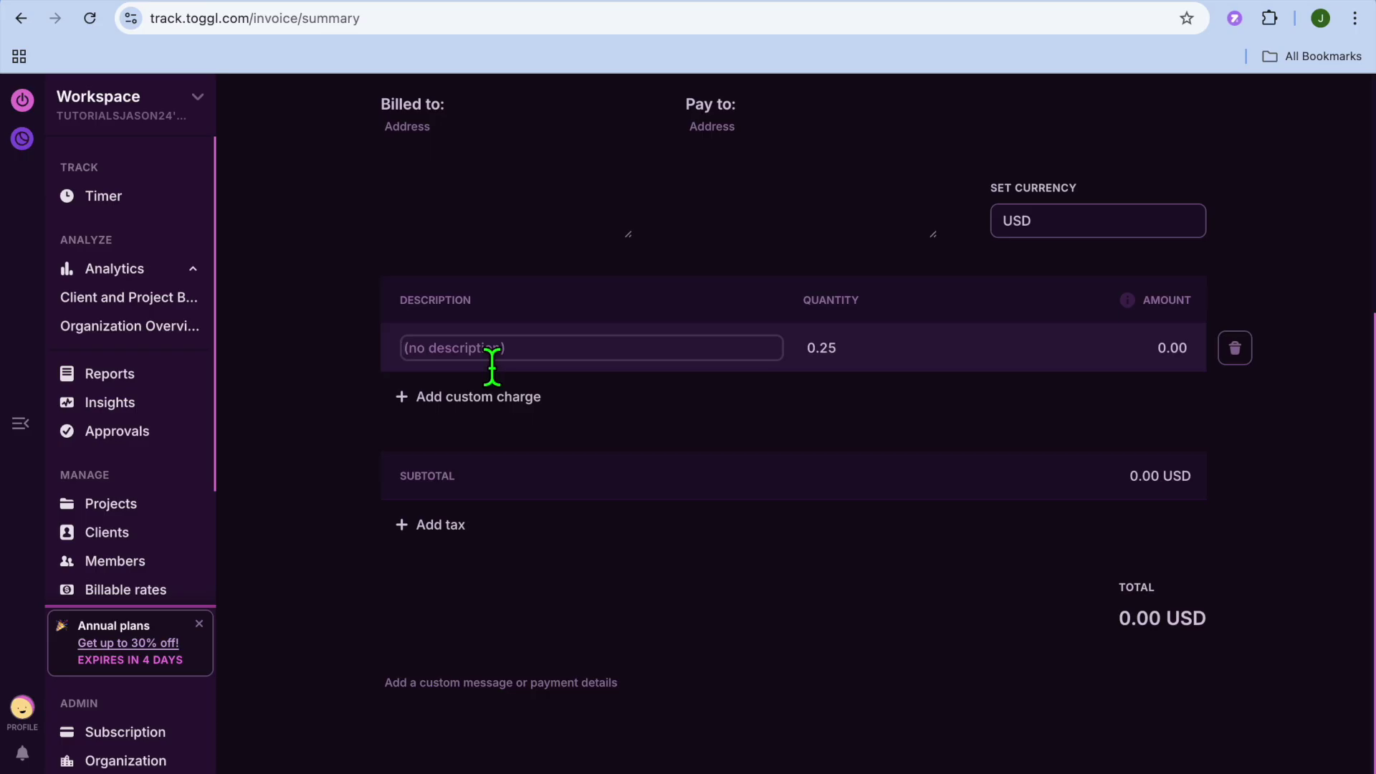
left_click(1171, 360)
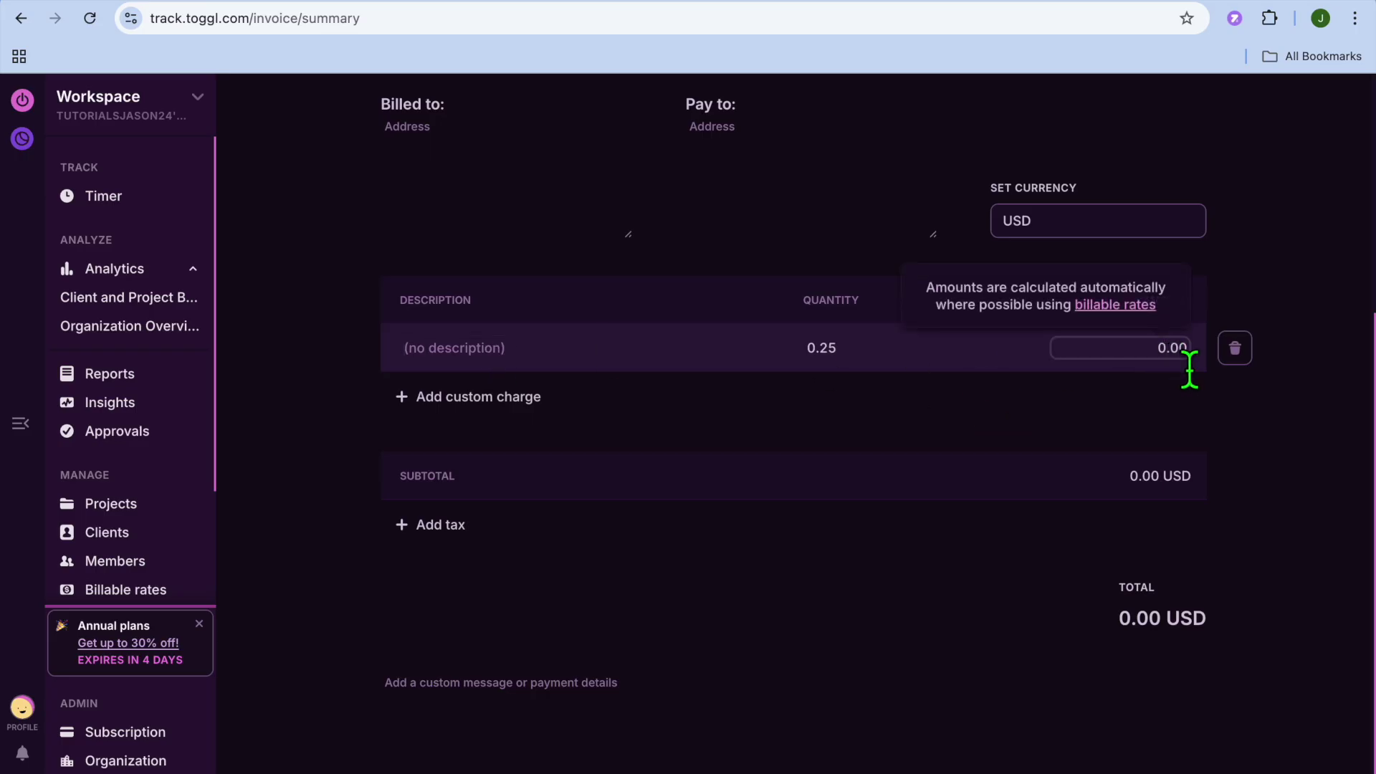
type("100")
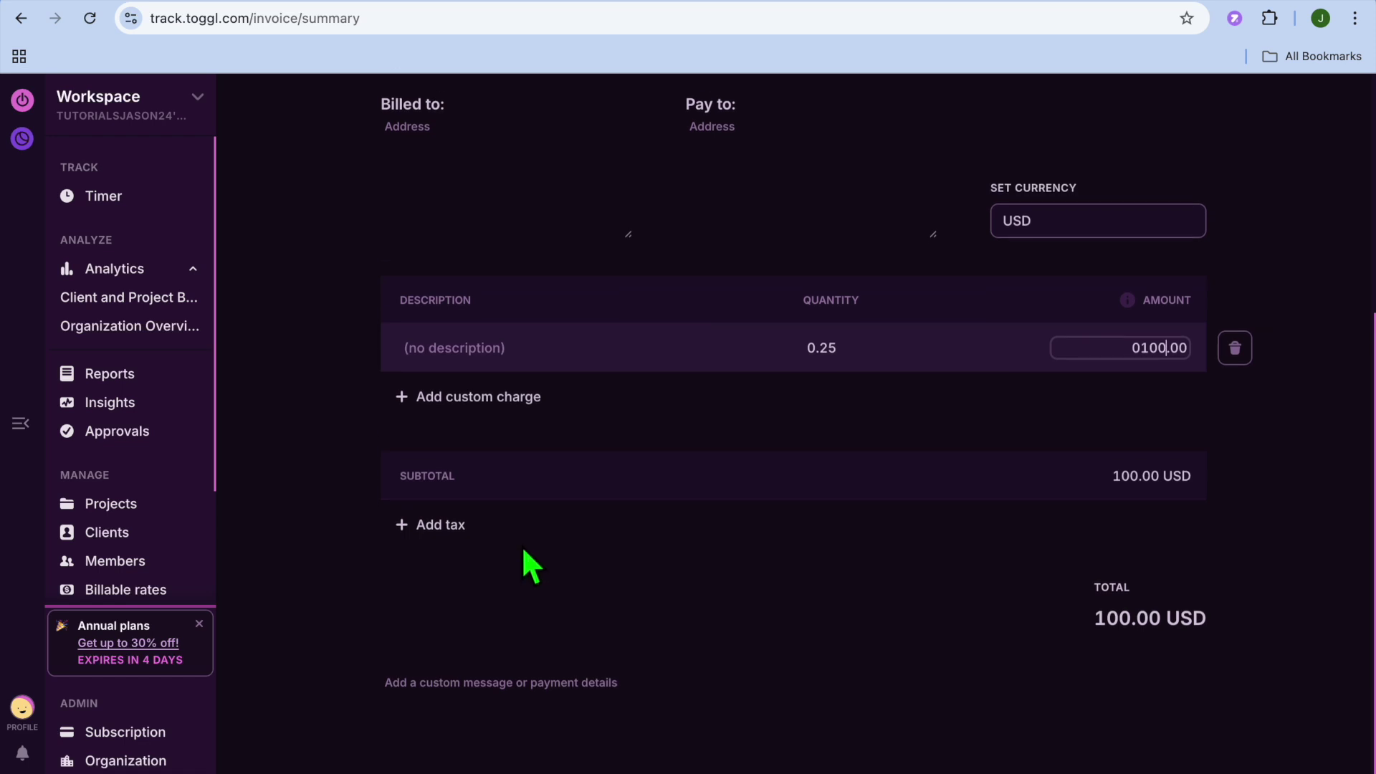
scroll(524, 554, "up", 5)
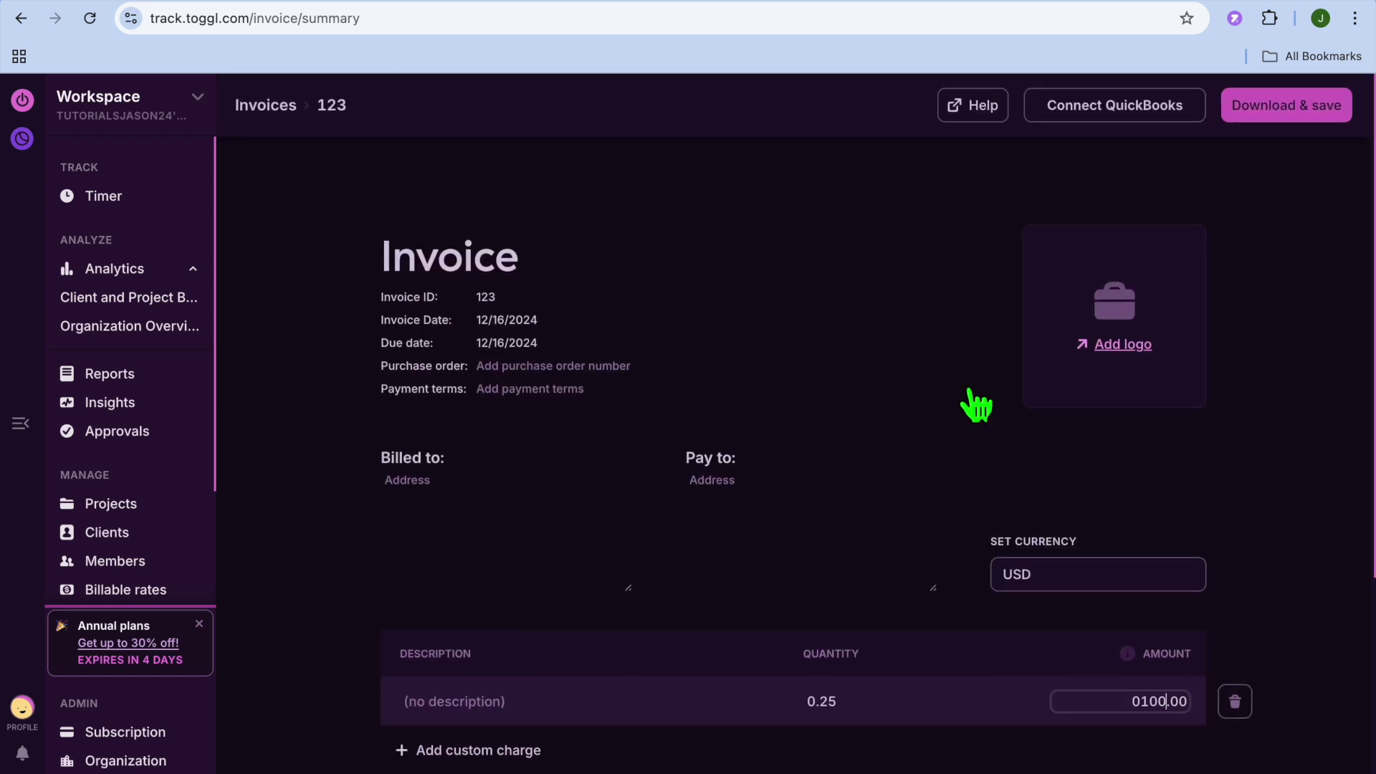
left_click(1315, 107)
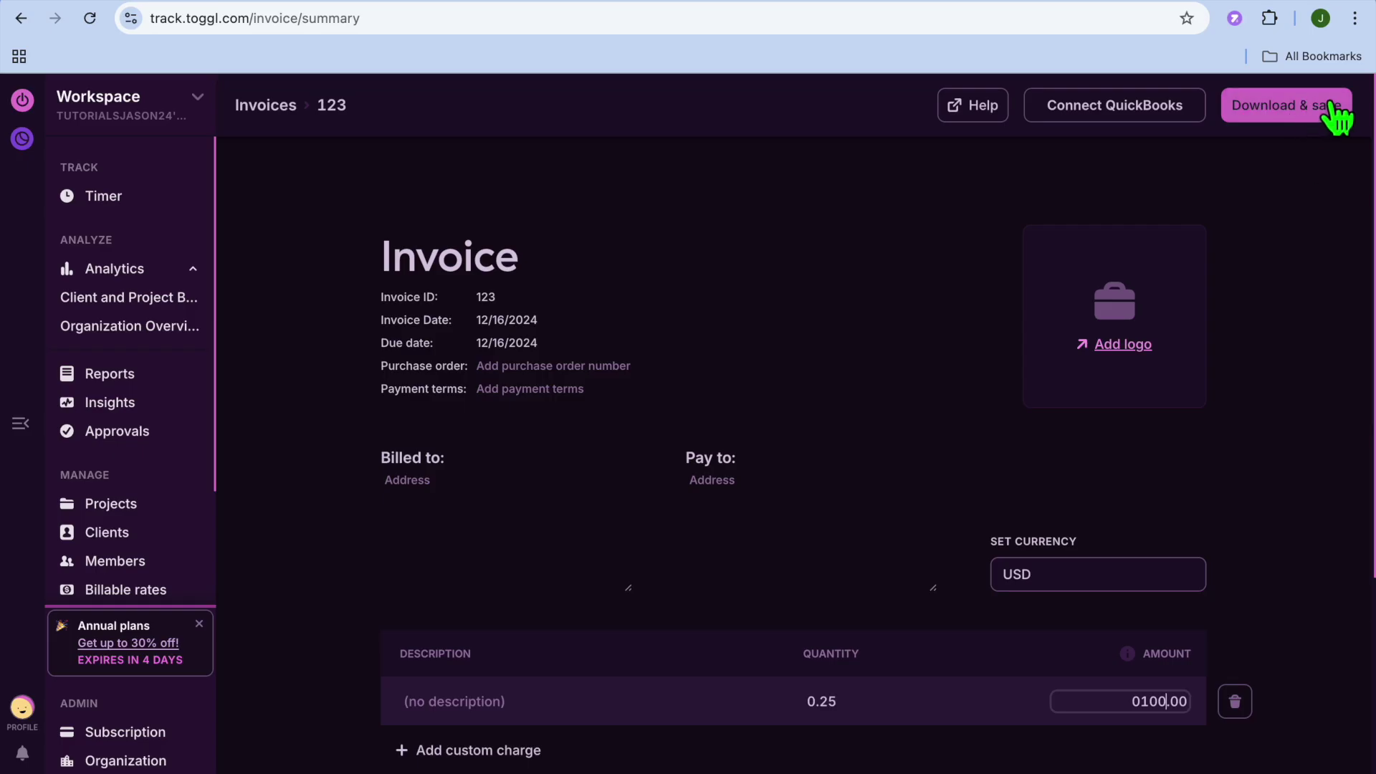